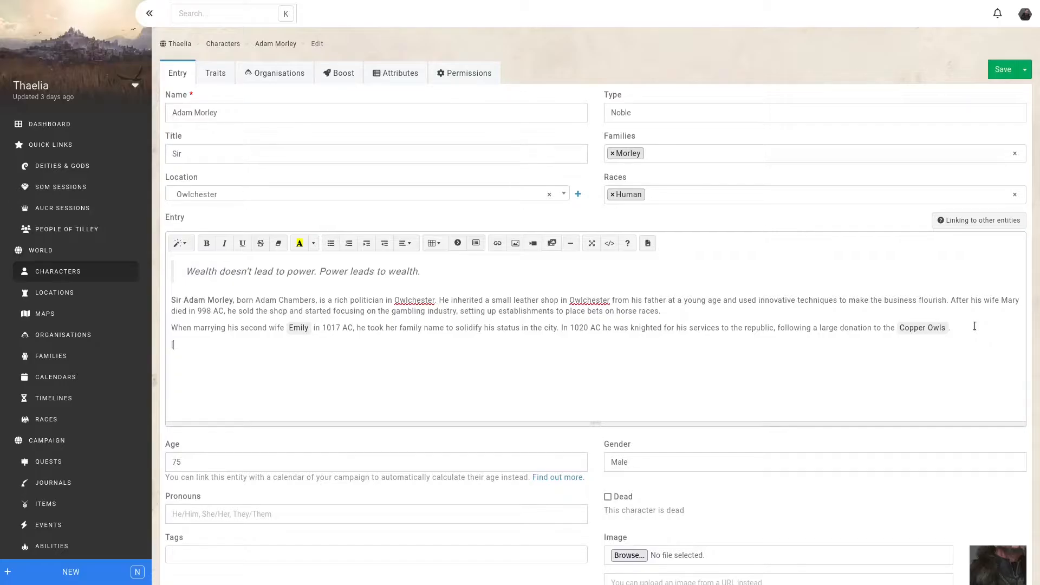
# - Mention the Eladrin race at the end of the character's entry with the custom label "Eladrins" and save the character
pyautogui.write('lad')
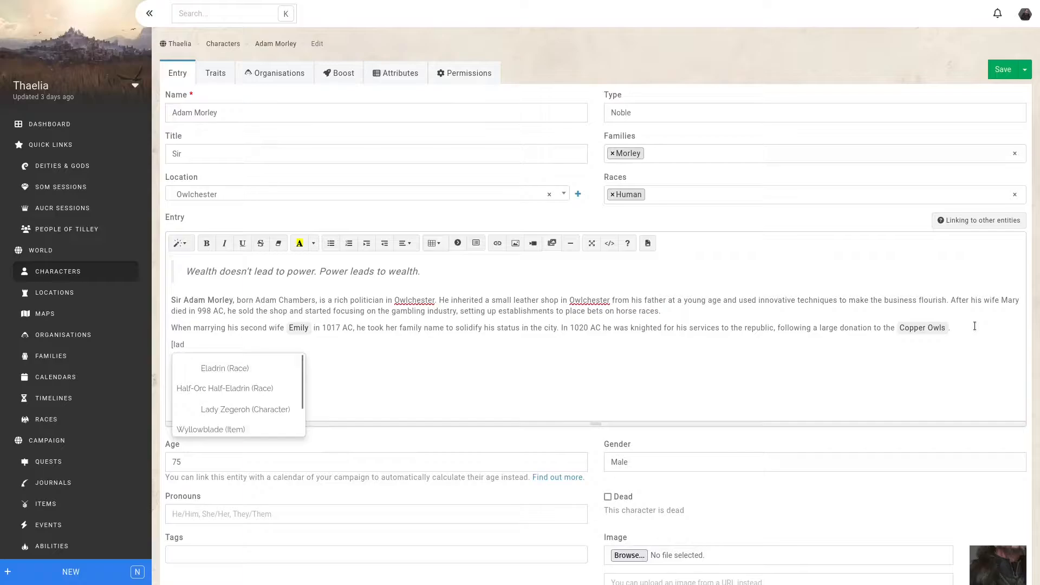
pyautogui.press('Return')
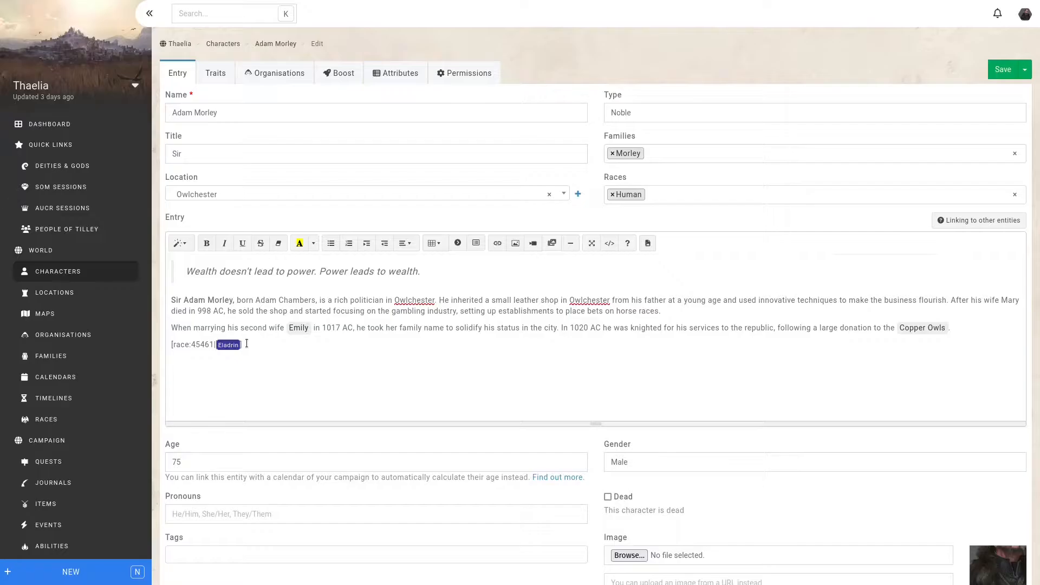
pyautogui.write('Eladrins')
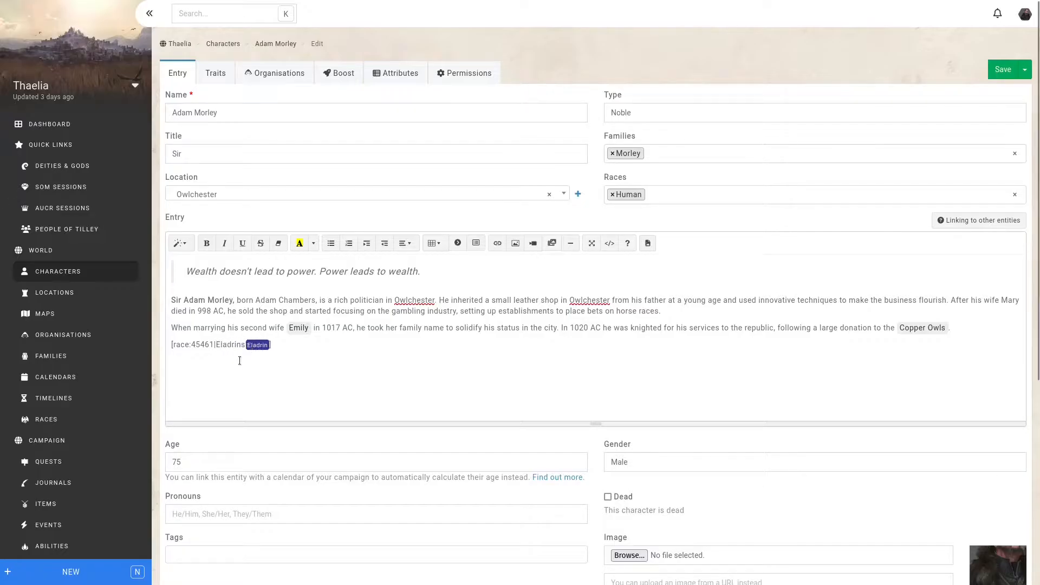
pyautogui.hotkey('ctrl', 's')
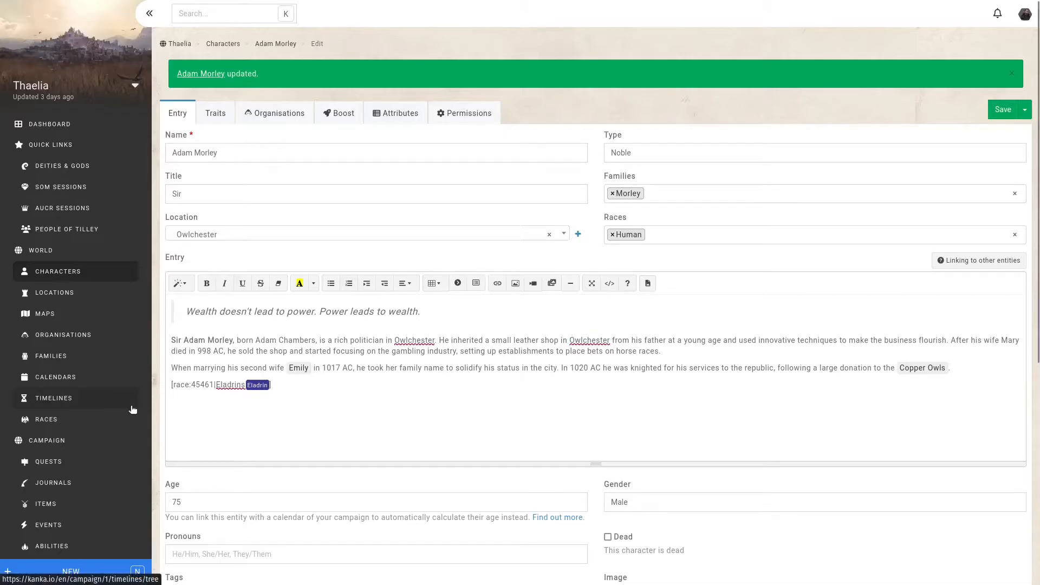
# - Create a black tag named "Example tag", visible only to Admin members and automatically applied to new entities
pyautogui.scroll(-5, 91, 460)
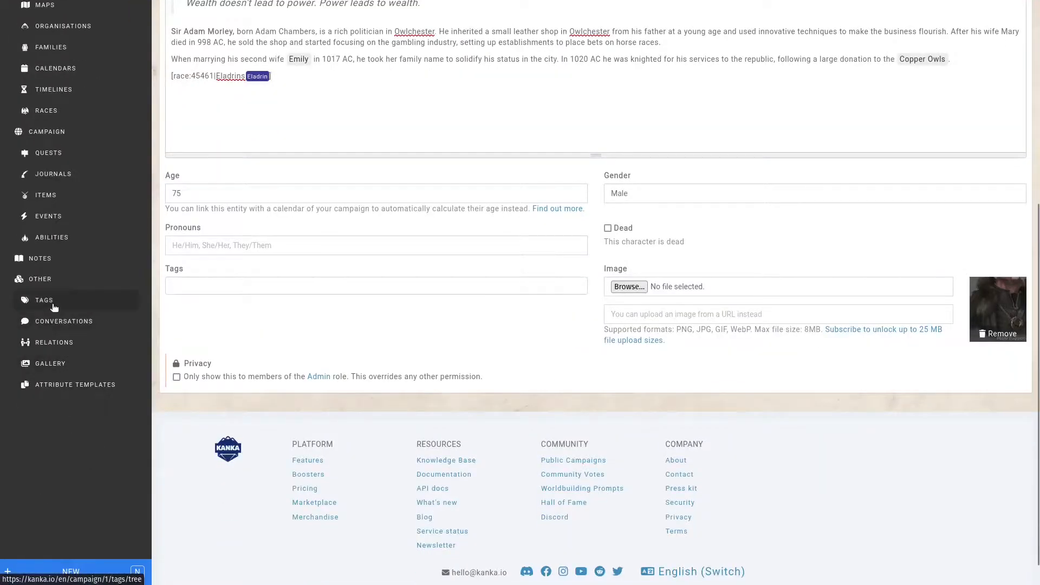
pyautogui.click(53, 309)
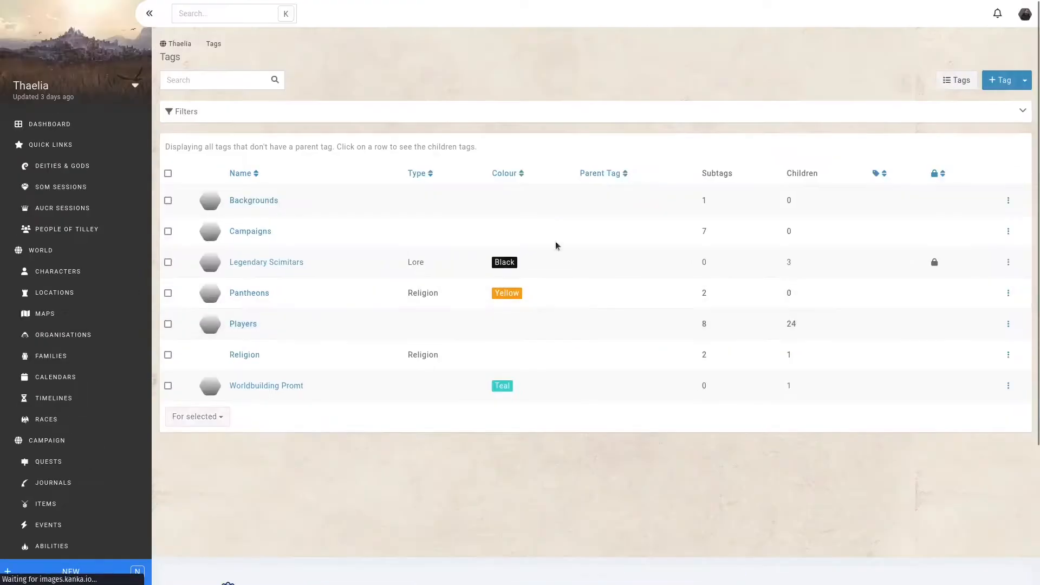
pyautogui.click(1000, 80)
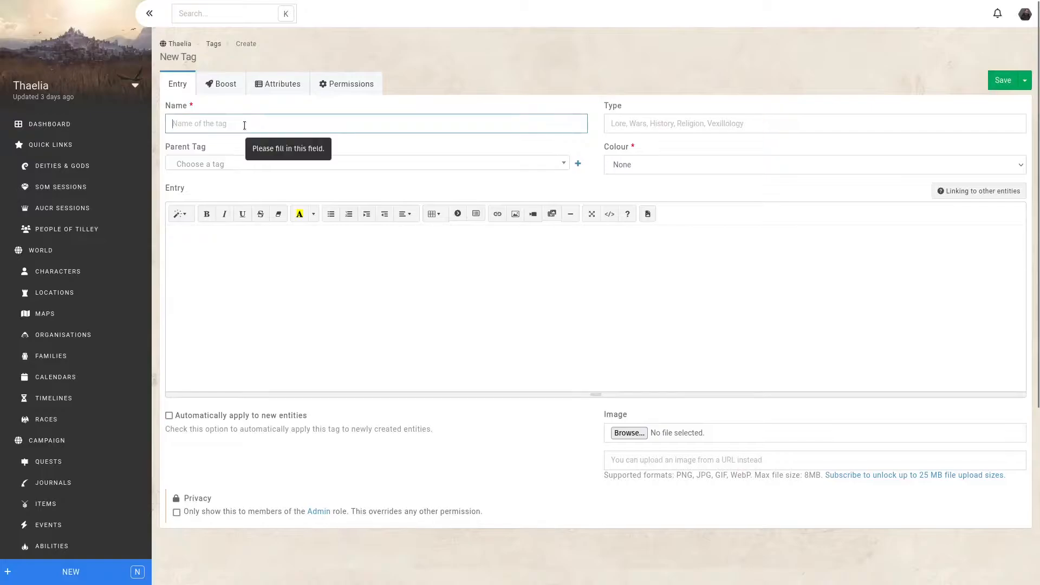
pyautogui.write('Example tag')
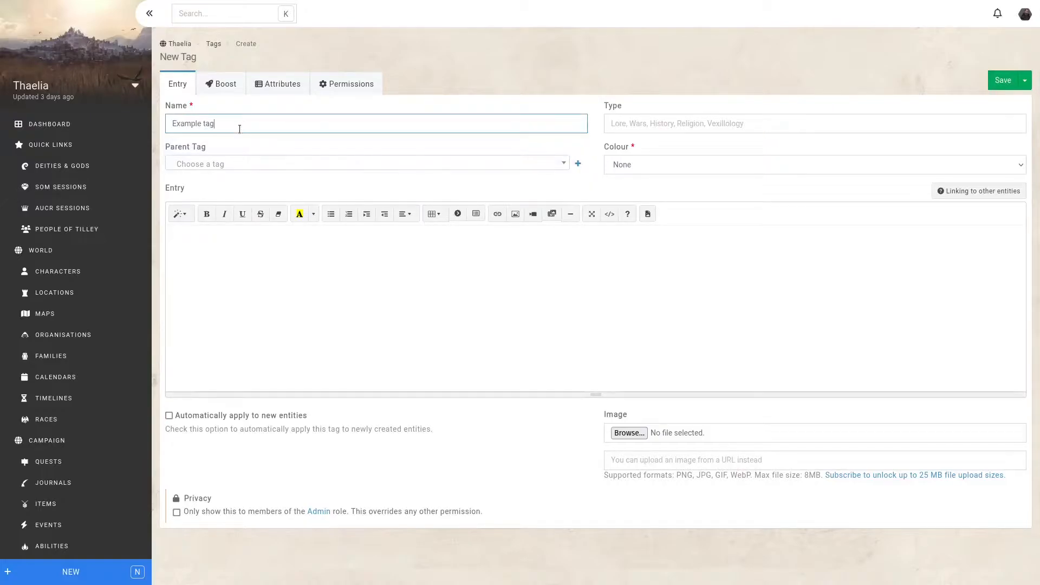
pyautogui.click(199, 517)
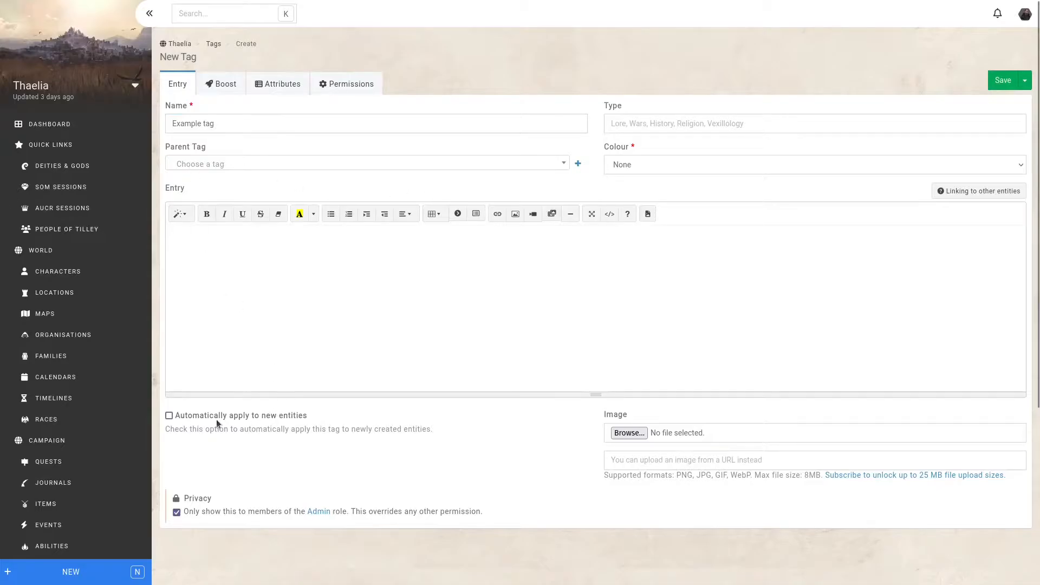
pyautogui.click(235, 417)
pyautogui.click(617, 165)
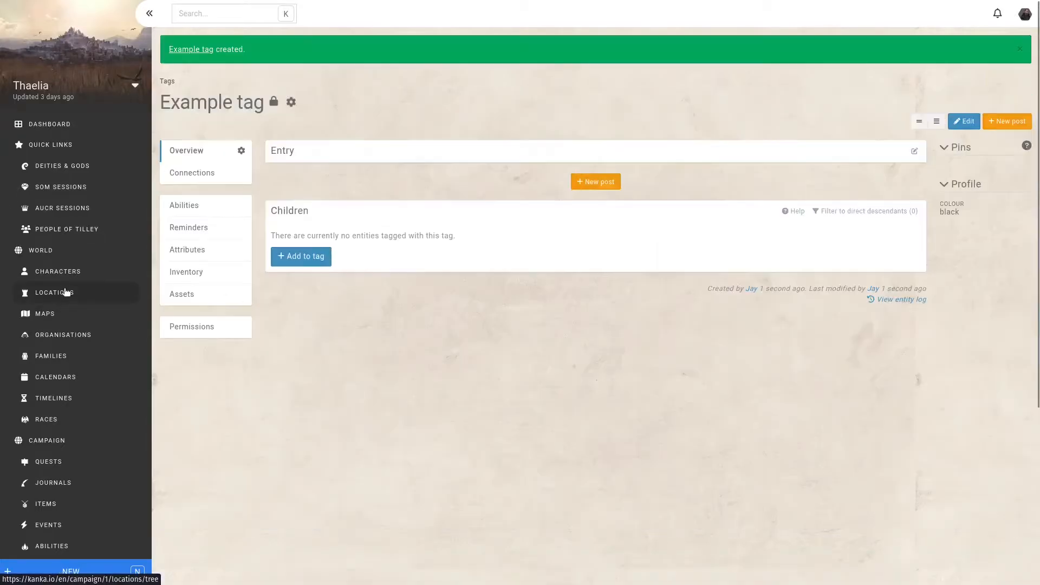
# - Start a new location and check which tags the quick-create form for a new race has prefilled
pyautogui.click(54, 292)
pyautogui.click(993, 89)
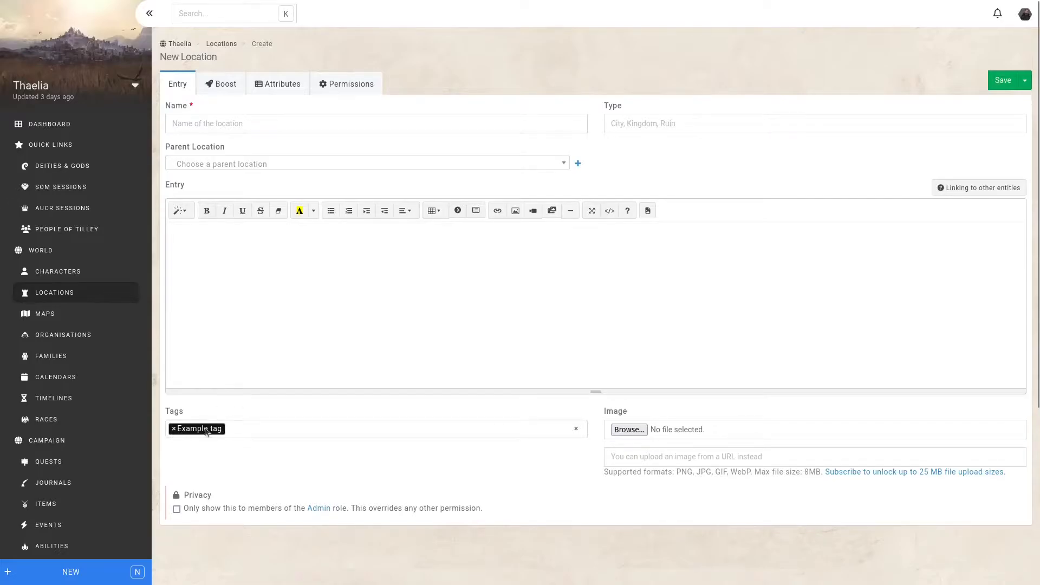
pyautogui.click(76, 571)
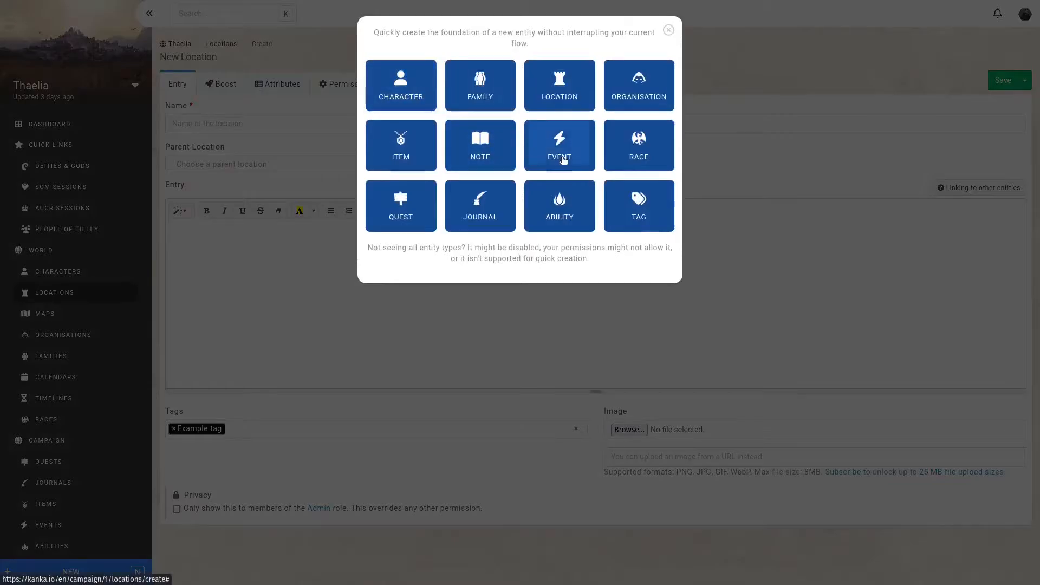
pyautogui.click(635, 153)
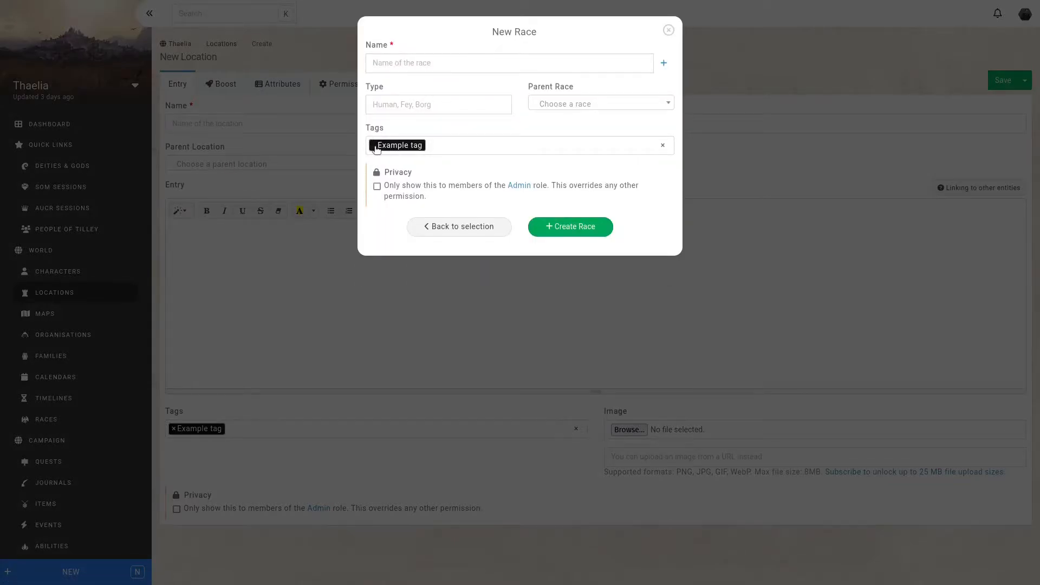
pyautogui.click(307, 258)
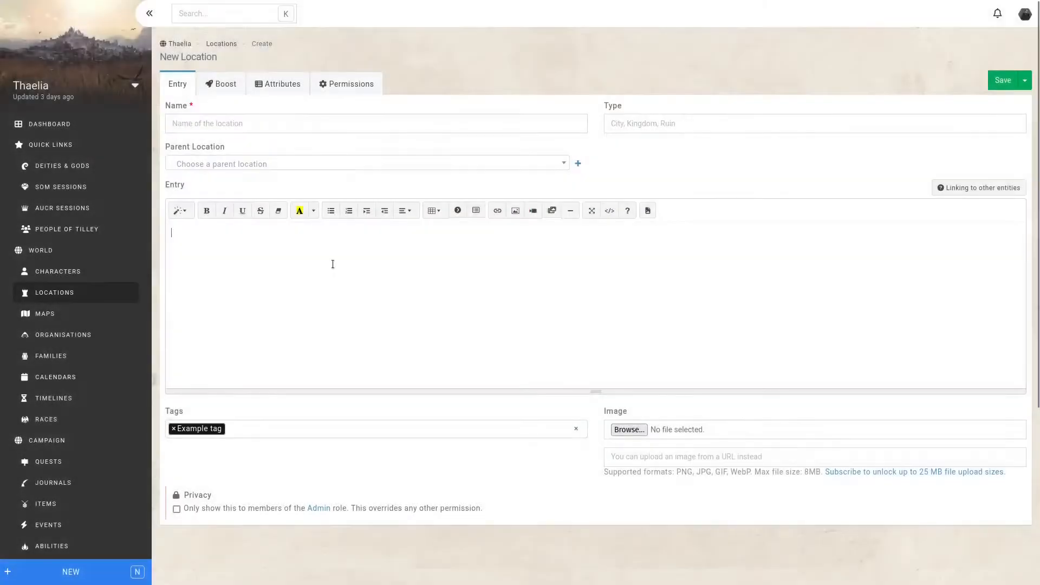
# - Insert a mention in the location's entry that creates a new character called "NewCharacter"
pyautogui.write('@')
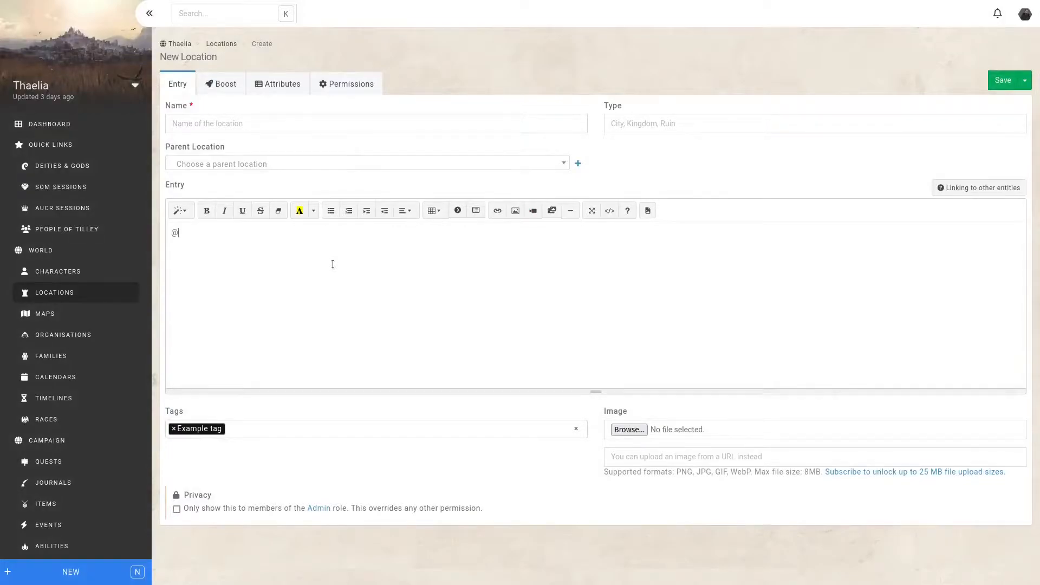
pyautogui.write('NewCharacter')
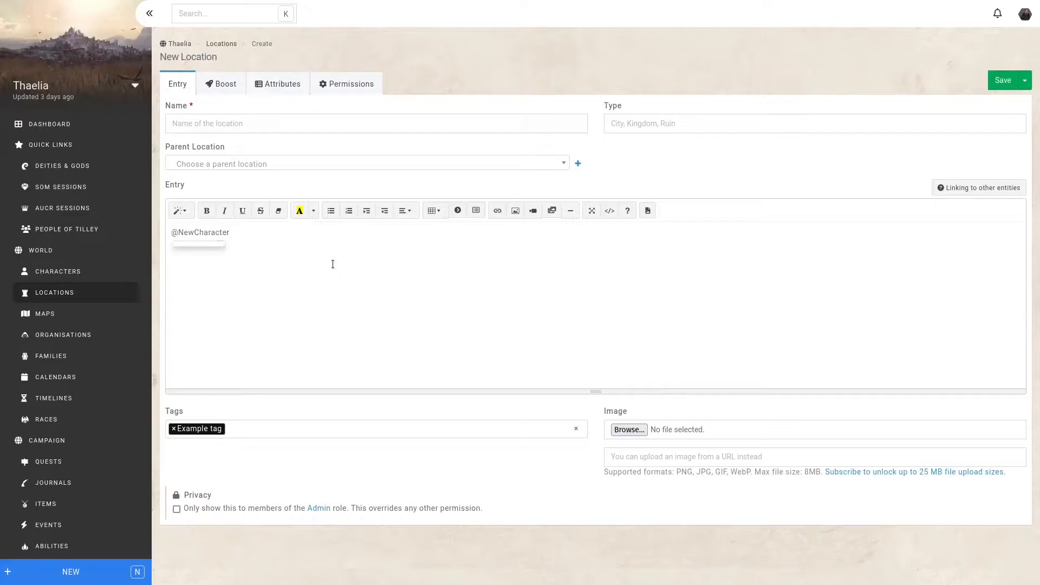
pyautogui.press('Return')
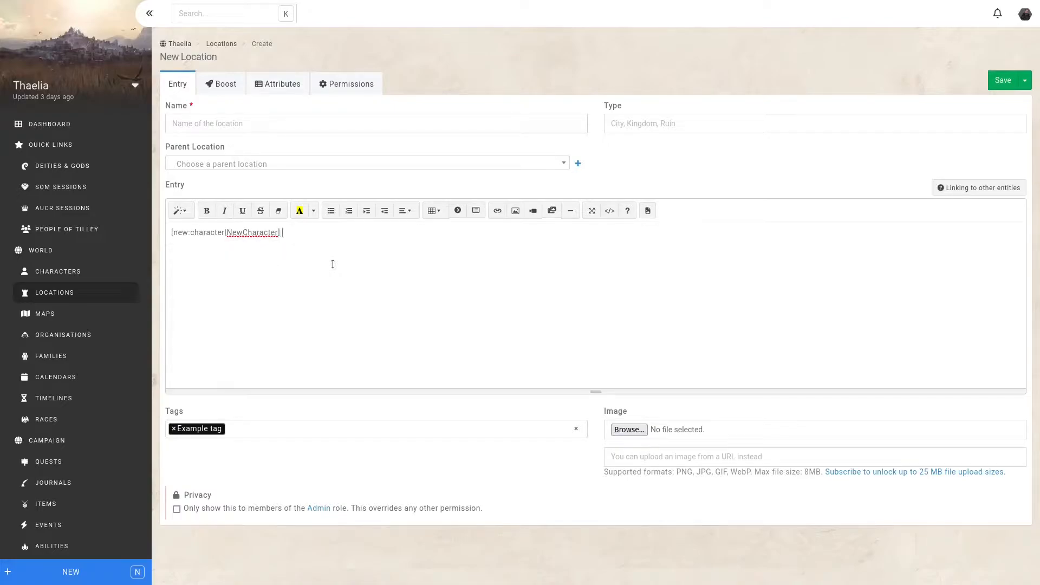
# - Save the location as "to delete", restricted to Admin members, and open the NewCharacter page mentioned in its entry
pyautogui.click(273, 126)
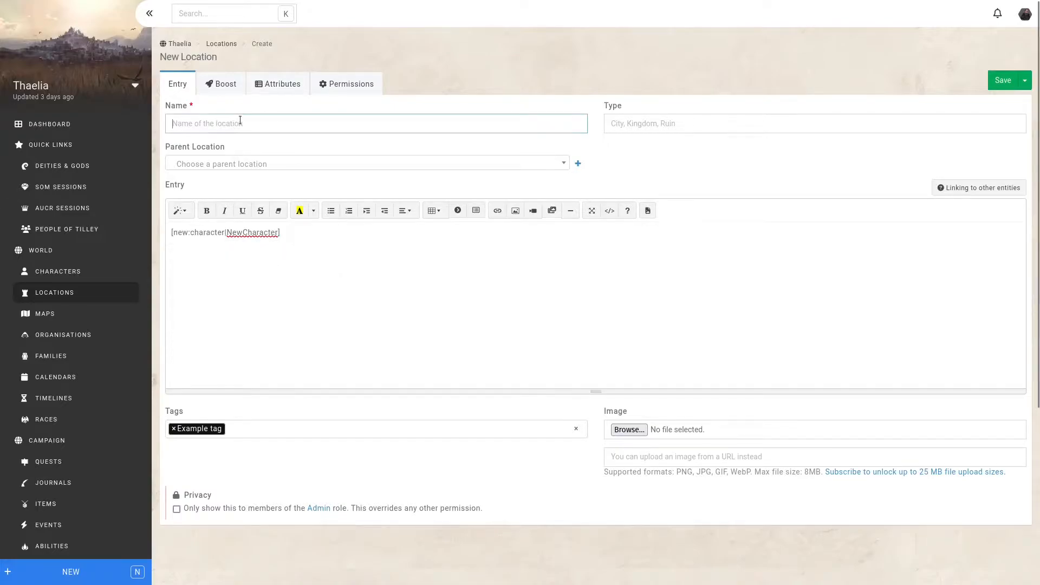
pyautogui.write('asdasd')
pyautogui.click(438, 136)
pyautogui.click(198, 510)
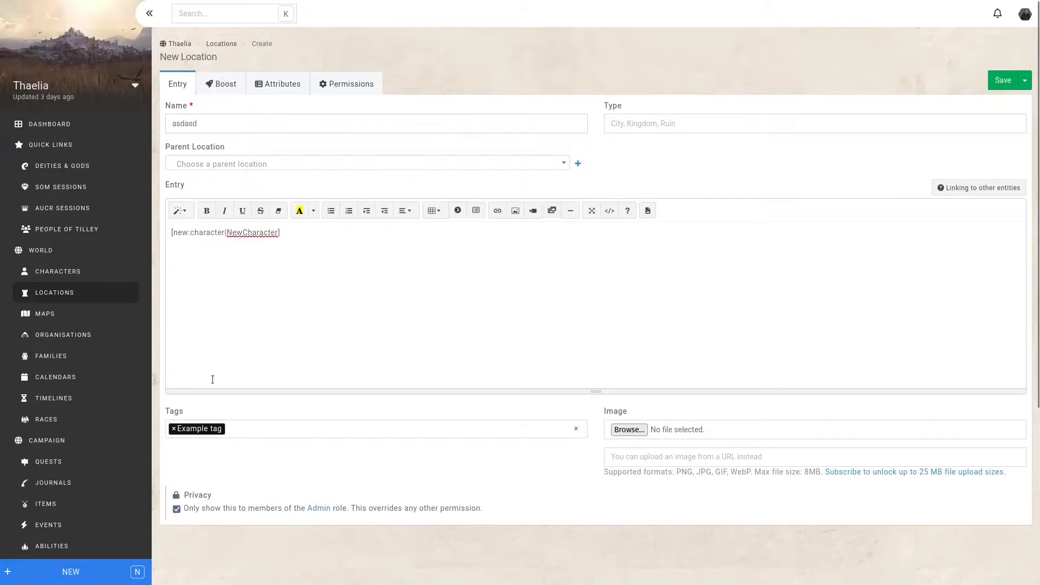
pyautogui.click(231, 125)
pyautogui.hotkey('ctrl', 'a')
pyautogui.write('to delete')
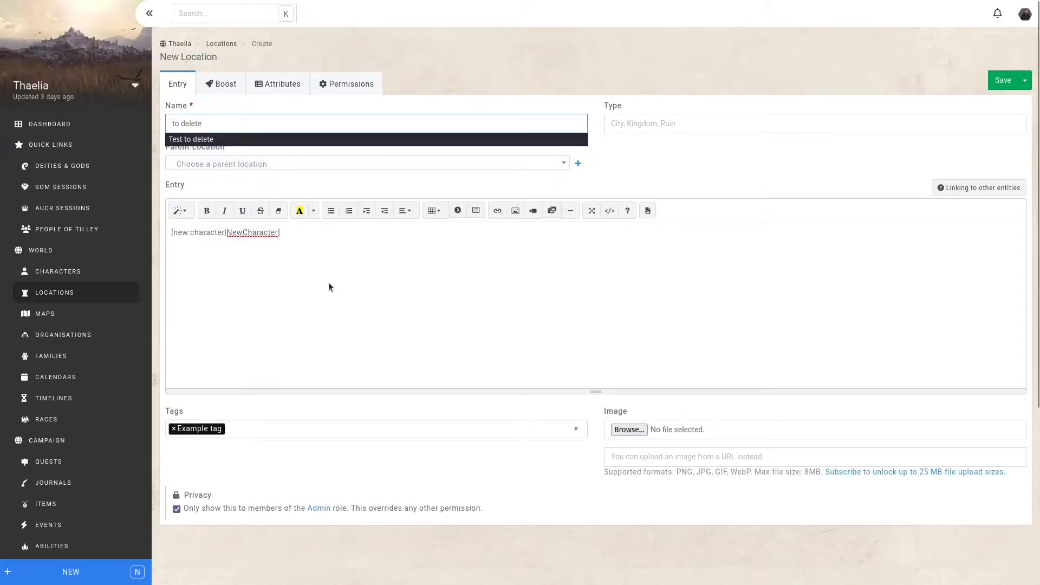
pyautogui.hotkey('ctrl', 's')
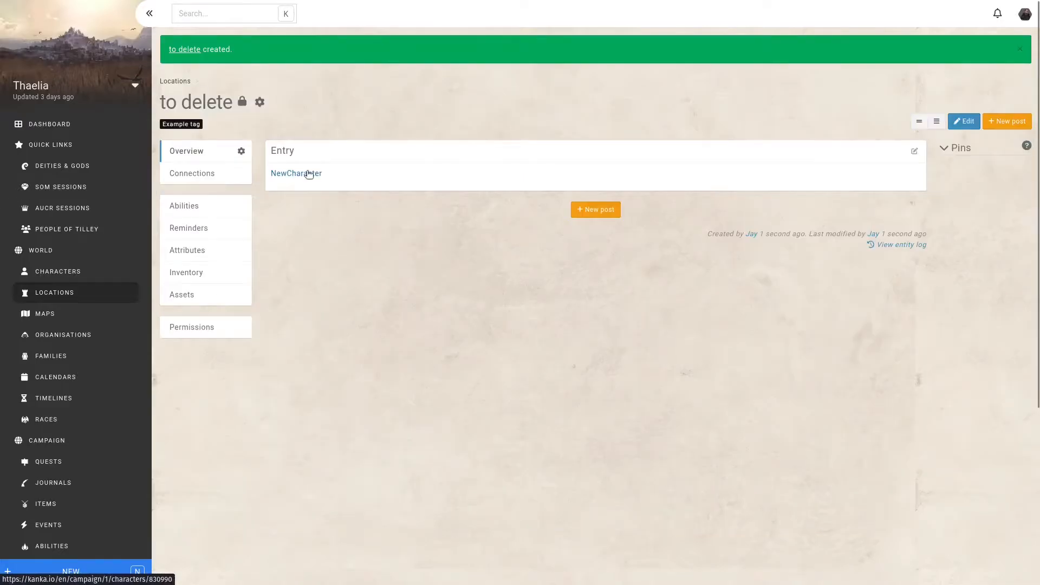
pyautogui.moveTo(309, 174)
pyautogui.click(314, 174)
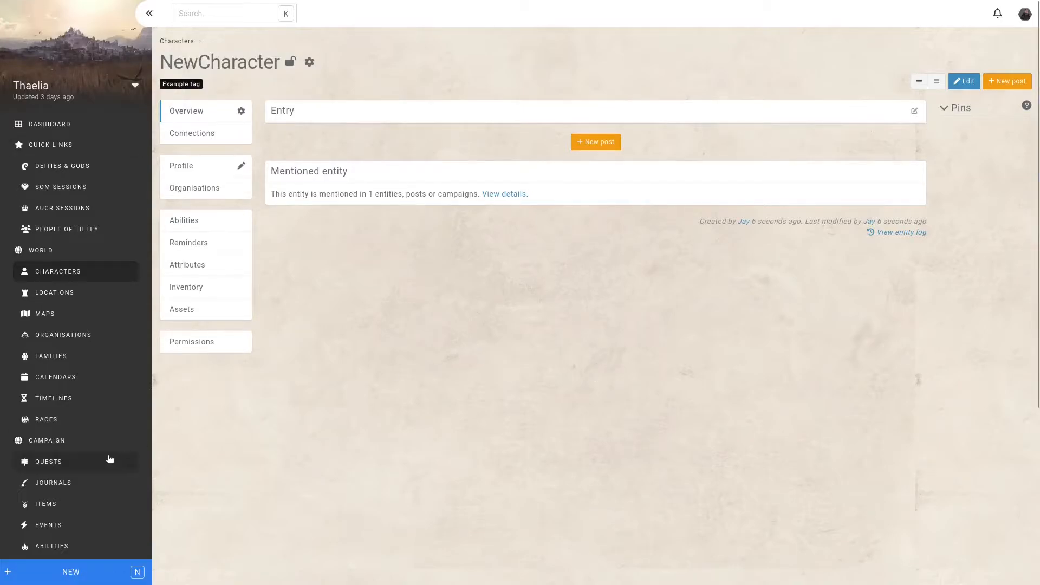
# - Create a new item named "Letters" without the Example tag
pyautogui.scroll(-2, 68, 427)
pyautogui.click(54, 382)
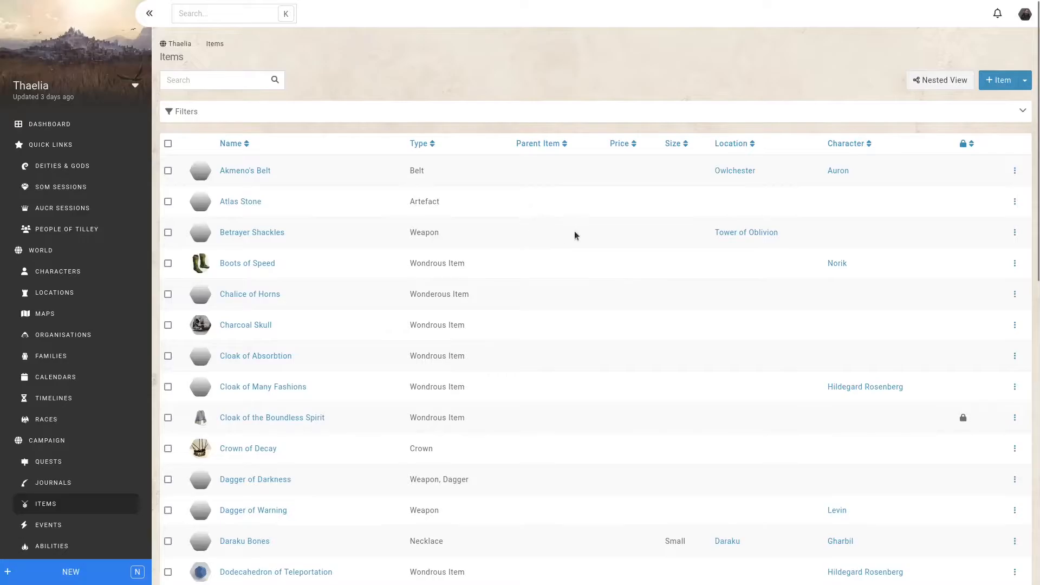
pyautogui.scroll(-8, 575, 233)
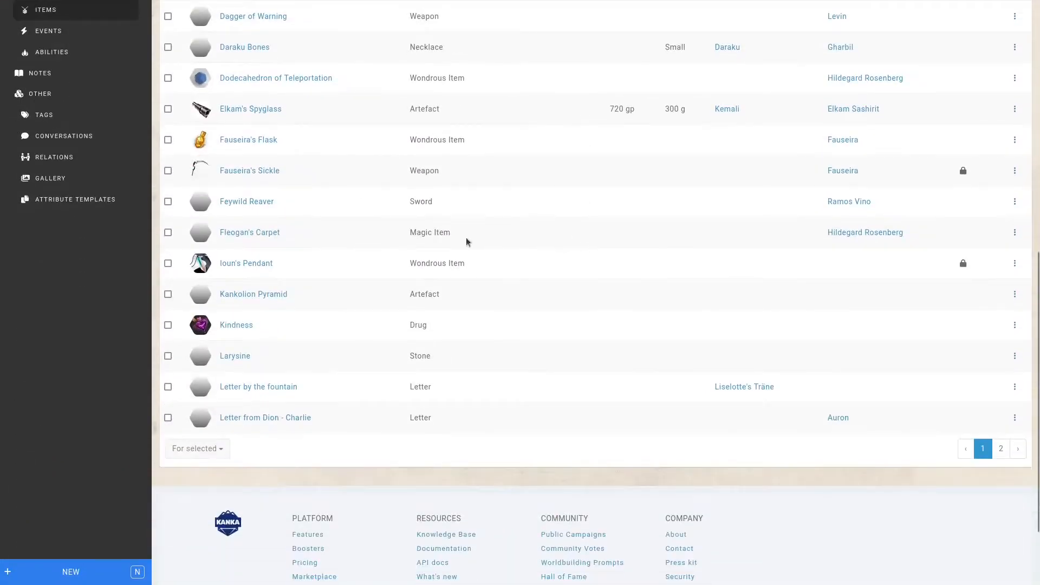
pyautogui.scroll(8, 610, 323)
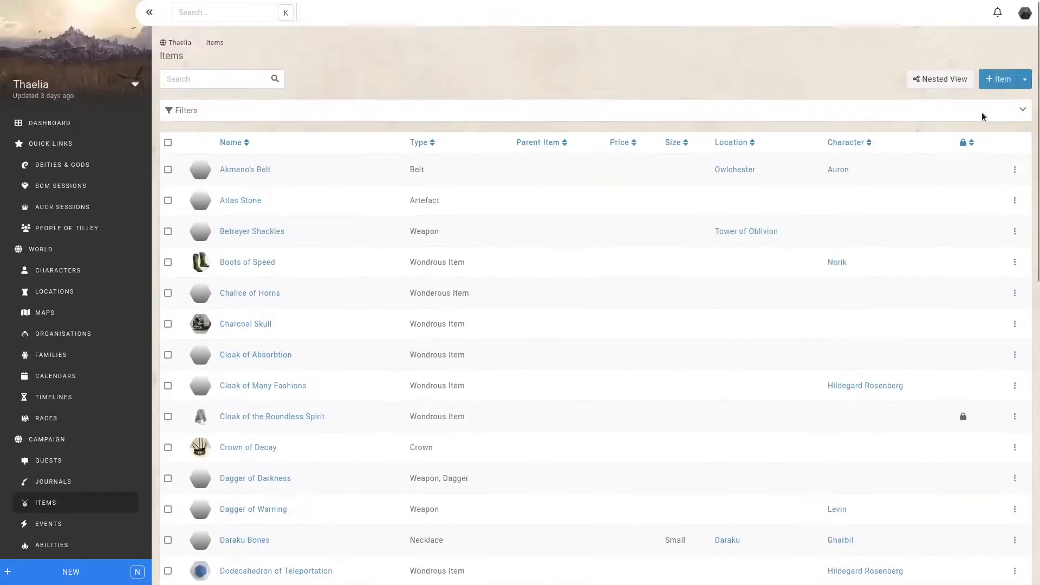
pyautogui.press('n')
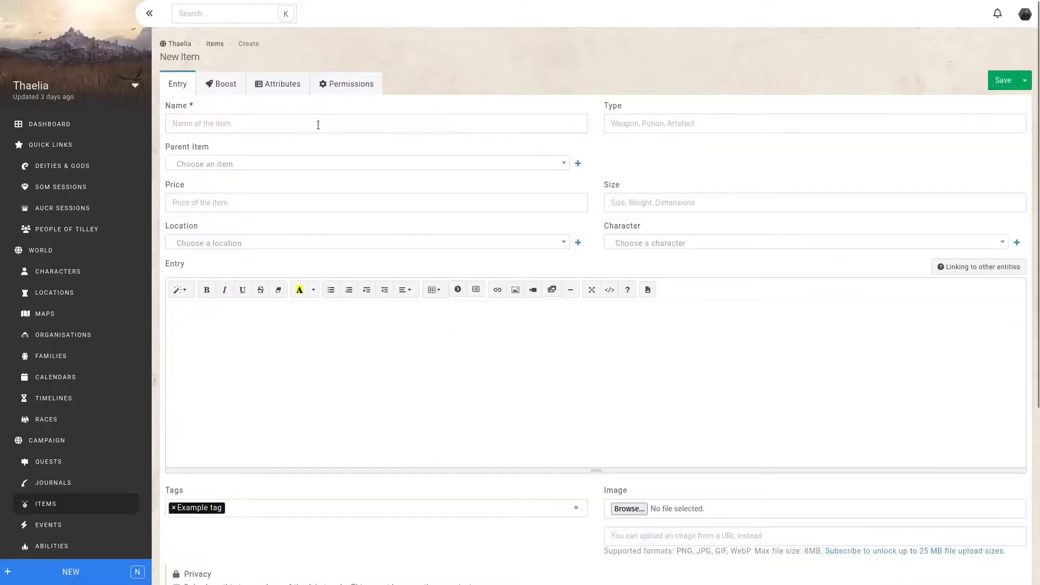
pyautogui.click(318, 125)
pyautogui.write('Letters')
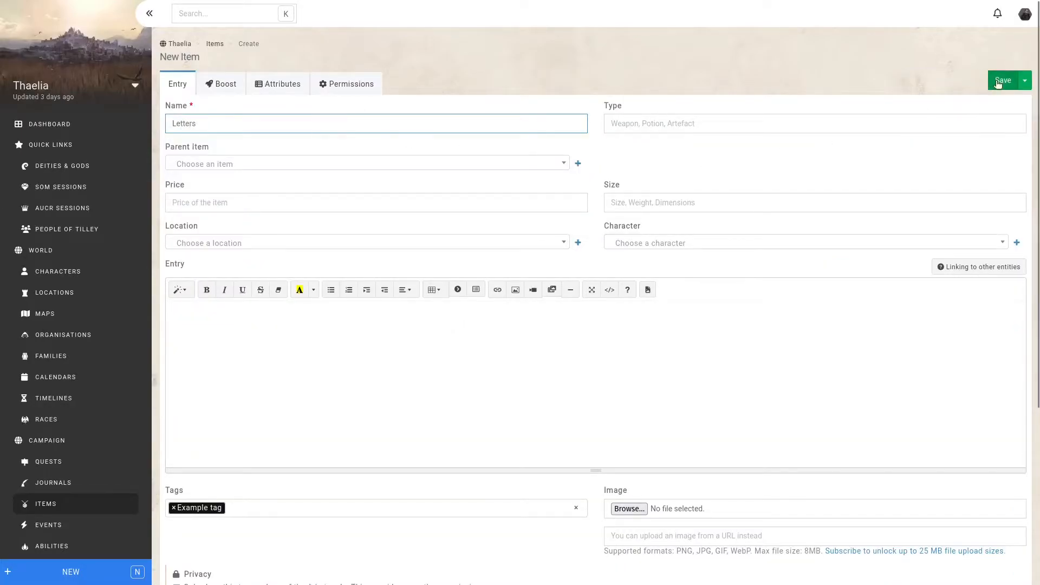
pyautogui.click(173, 508)
pyautogui.click(1003, 80)
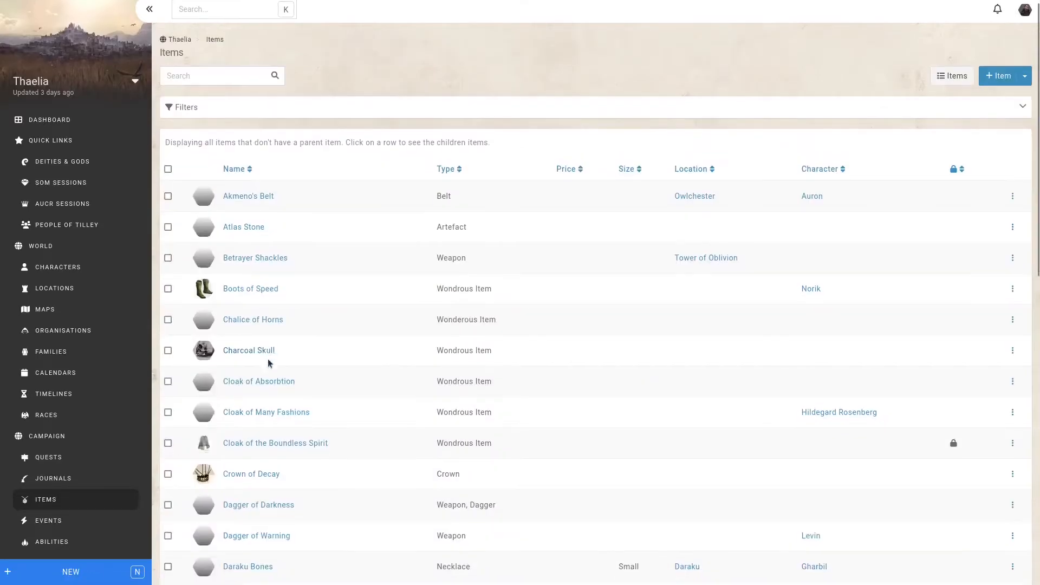
# - Bulk edit the items "Letter by the fountain" and "Letter from Dion - Charlie" to set their parent item to Letters
pyautogui.scroll(-10, 268, 359)
pyautogui.click(168, 356)
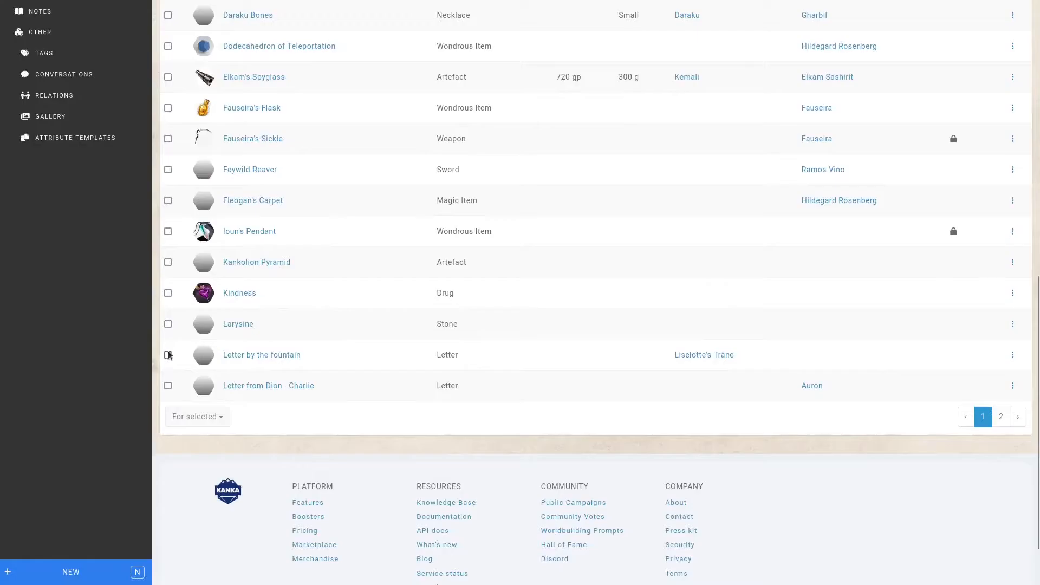
pyautogui.click(168, 386)
pyautogui.click(222, 416)
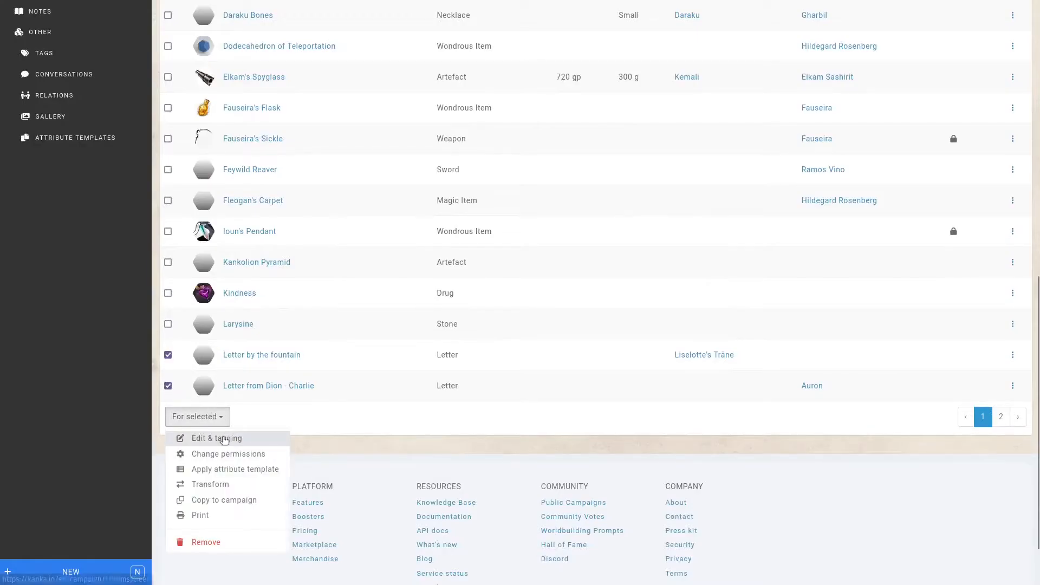
pyautogui.click(217, 439)
pyautogui.click(333, 157)
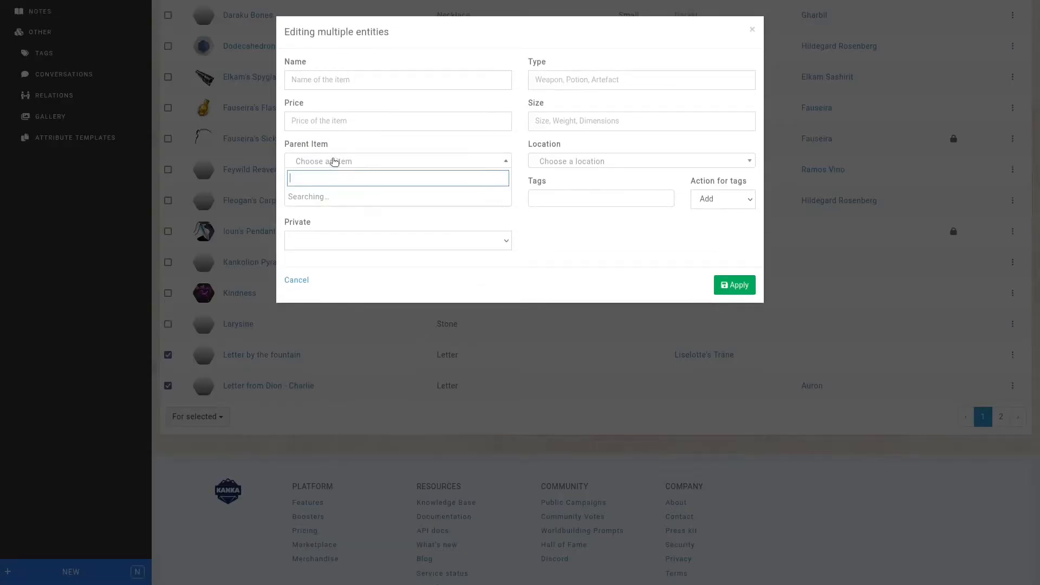
pyautogui.click(317, 196)
pyautogui.click(736, 285)
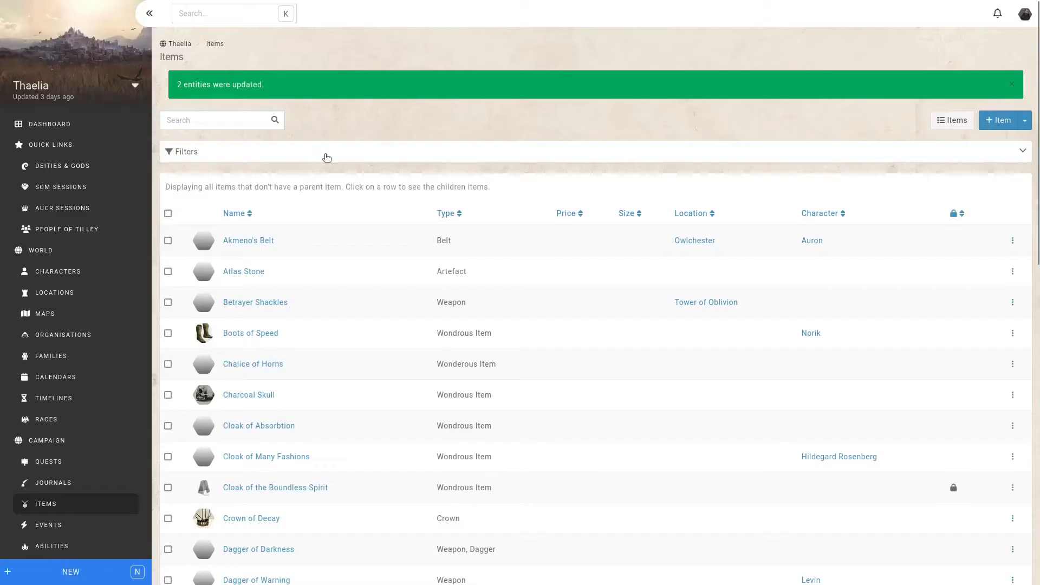
# - Show the child items of Letters in the nested items list
pyautogui.scroll(-9, 413, 292)
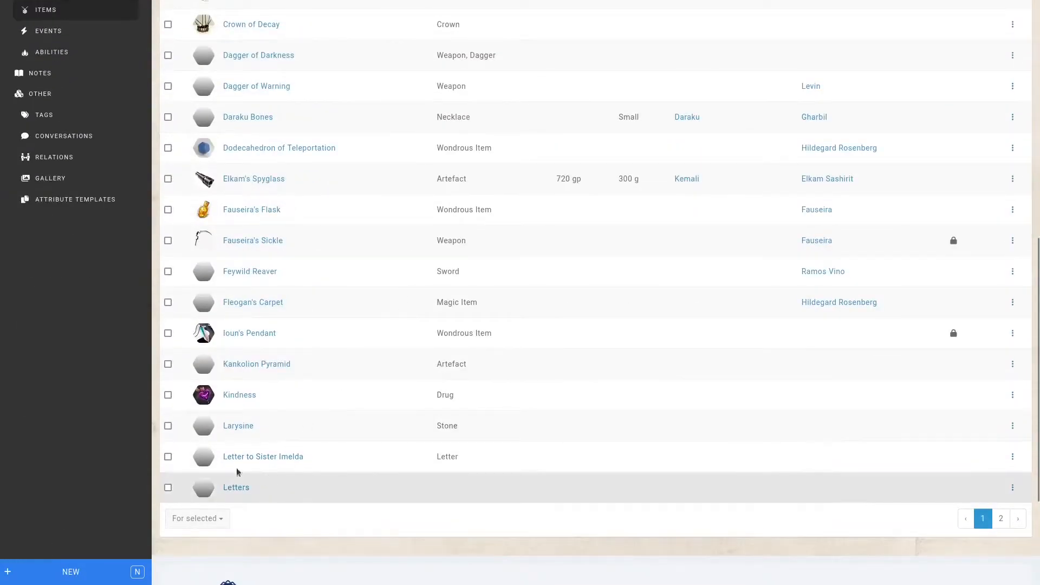
pyautogui.click(168, 457)
pyautogui.click(215, 522)
pyautogui.click(352, 523)
pyautogui.click(324, 502)
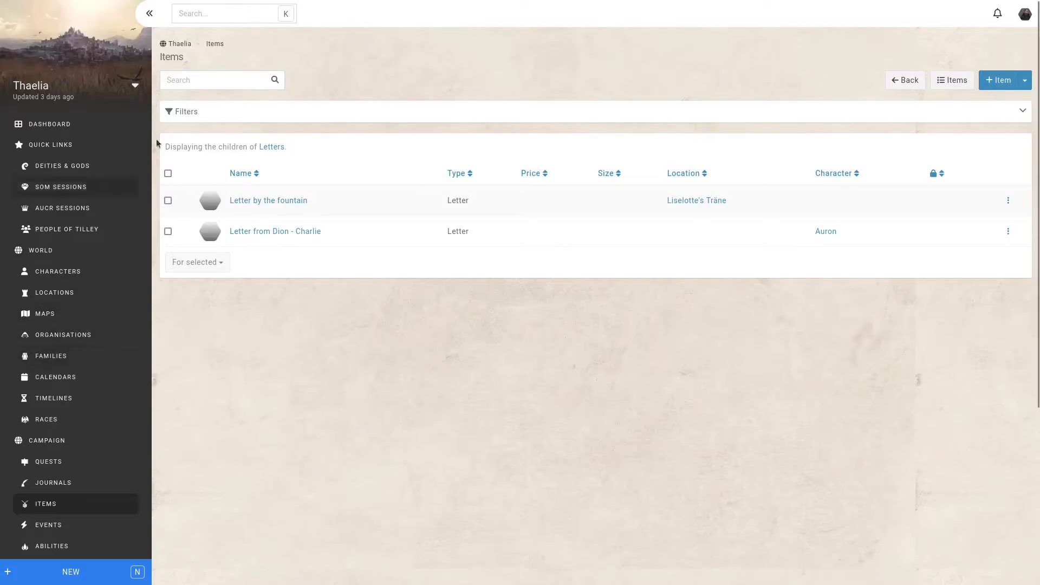
# - Search the campaign for "Adam" and open the character page of Adam Morley
pyautogui.click(214, 18)
pyautogui.write('Adamantine Smithy')
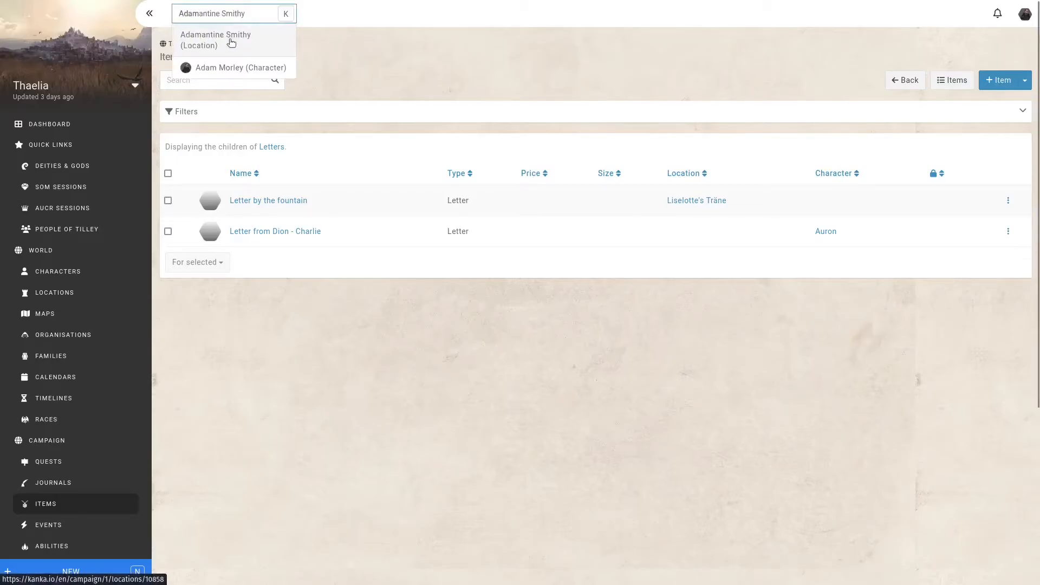
pyautogui.click(228, 67)
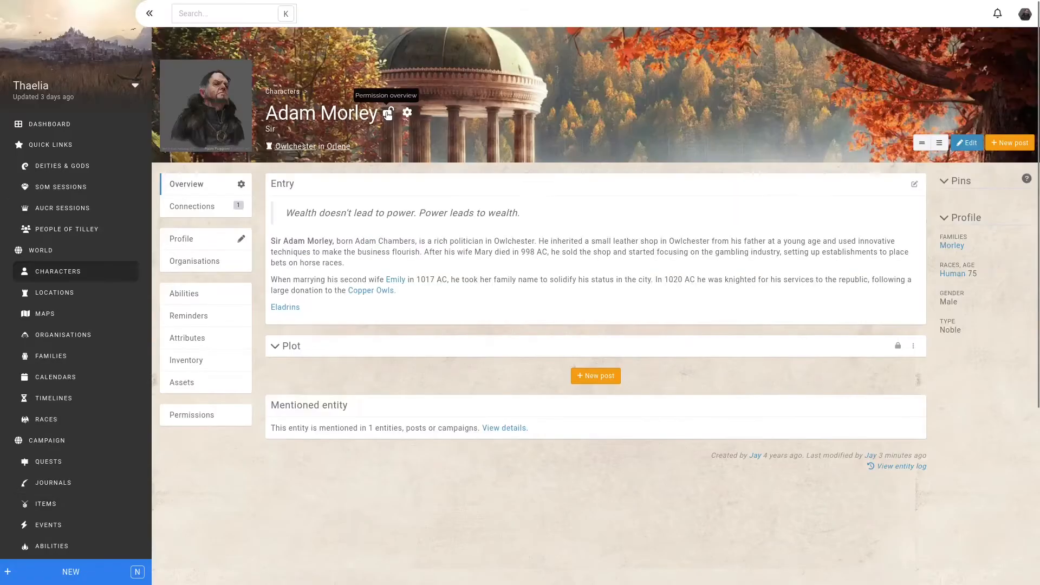
pyautogui.click(388, 114)
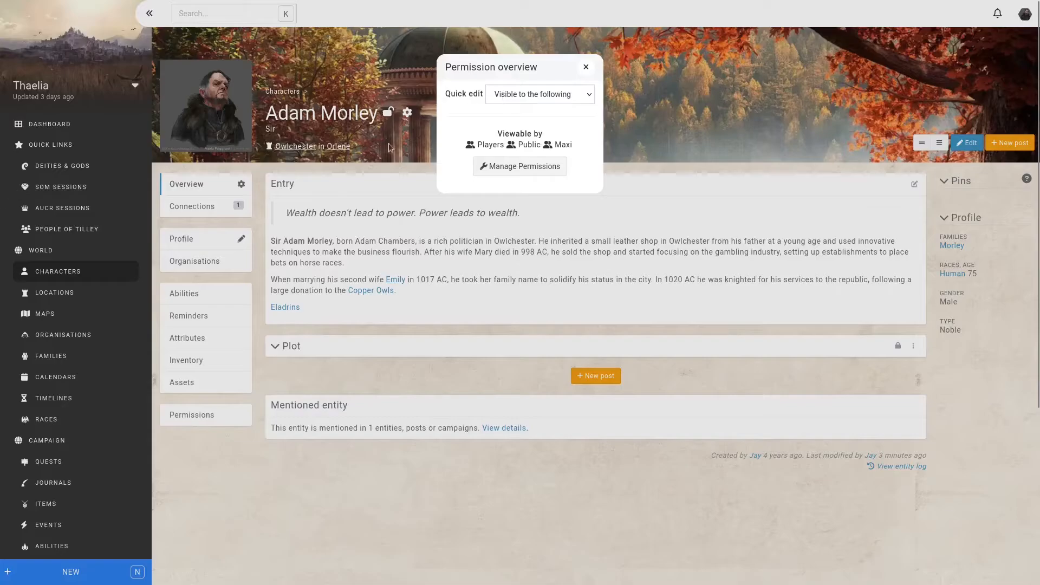
pyautogui.click(504, 96)
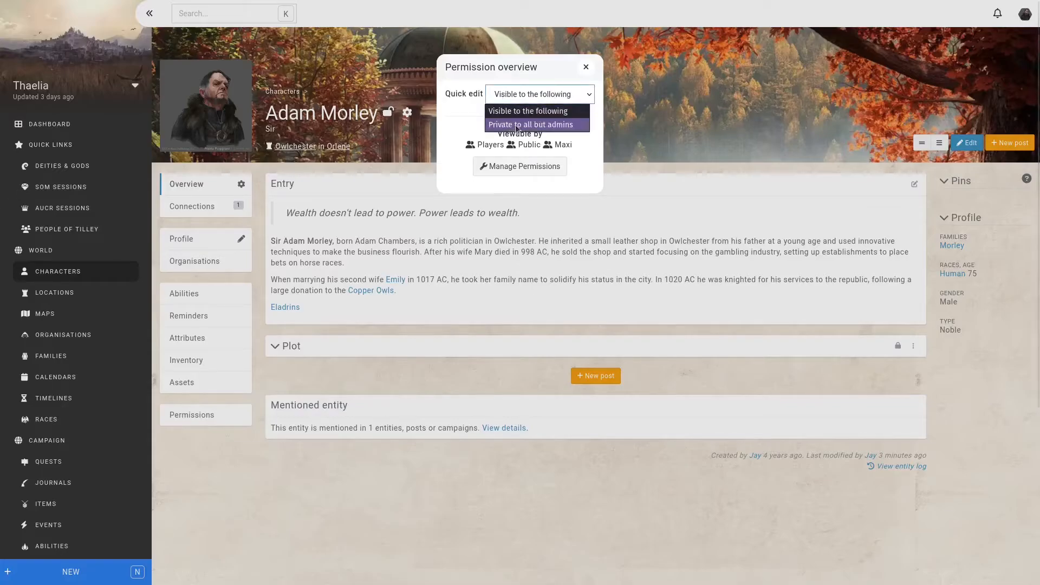
pyautogui.click(531, 125)
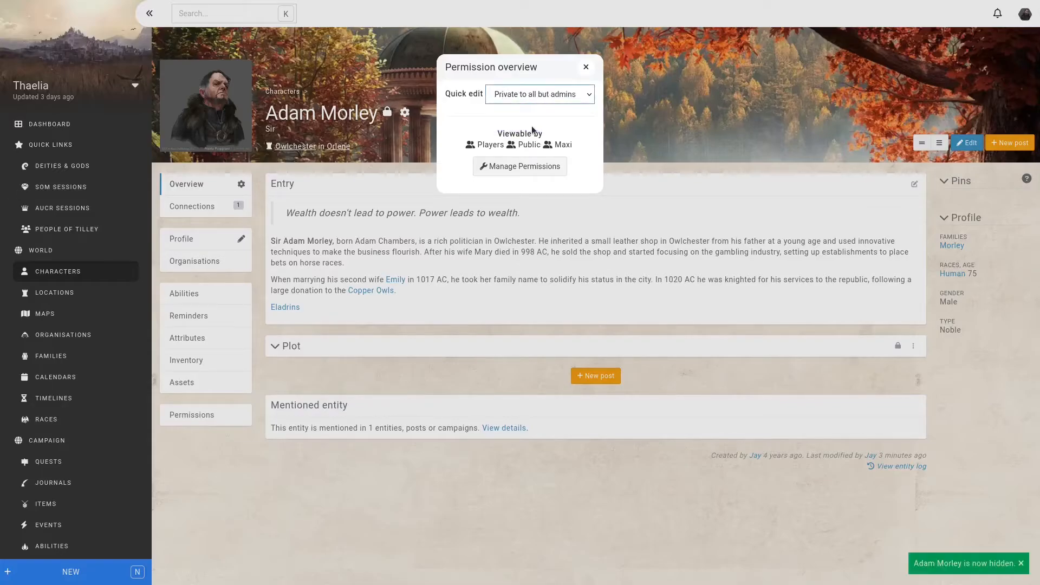
pyautogui.click(659, 138)
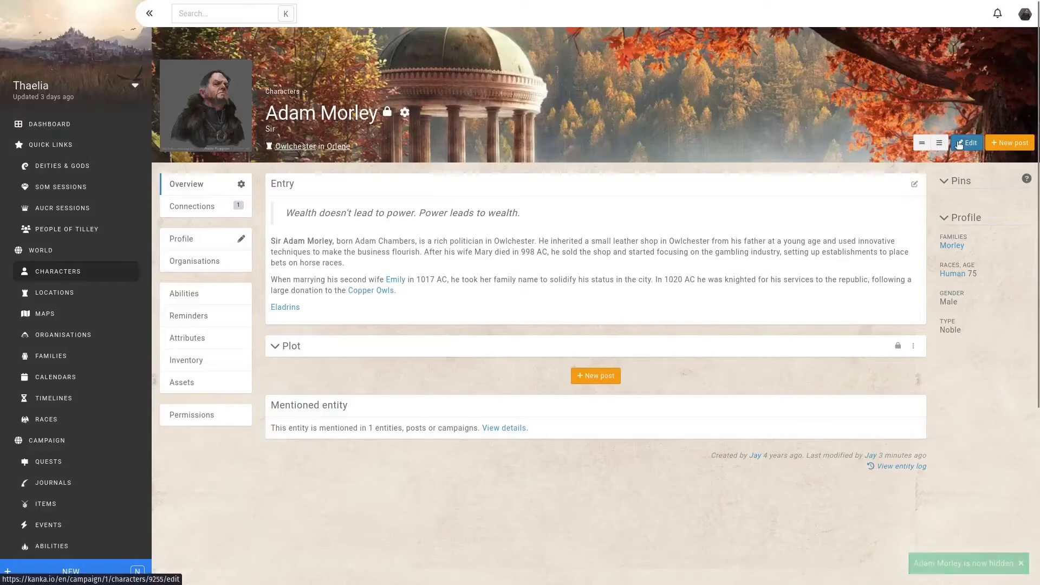
pyautogui.click(969, 145)
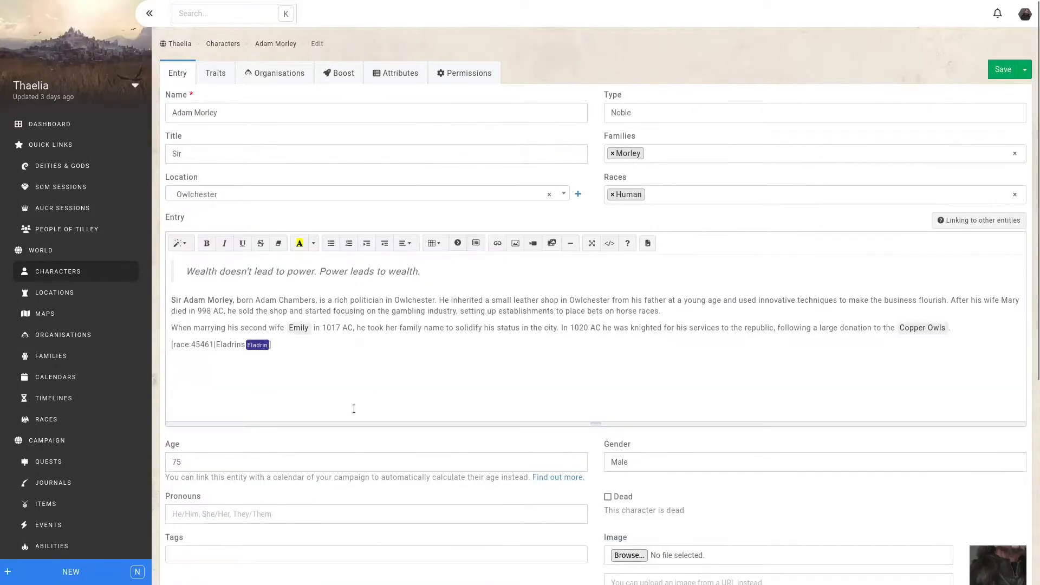
pyautogui.scroll(-5, 353, 409)
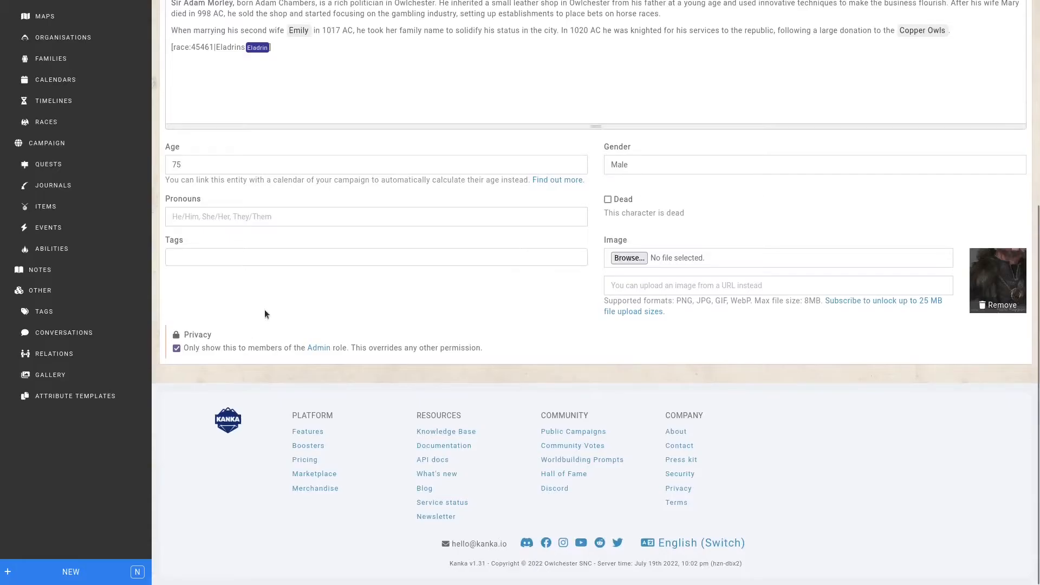
pyautogui.hotkey('ctrl', 's')
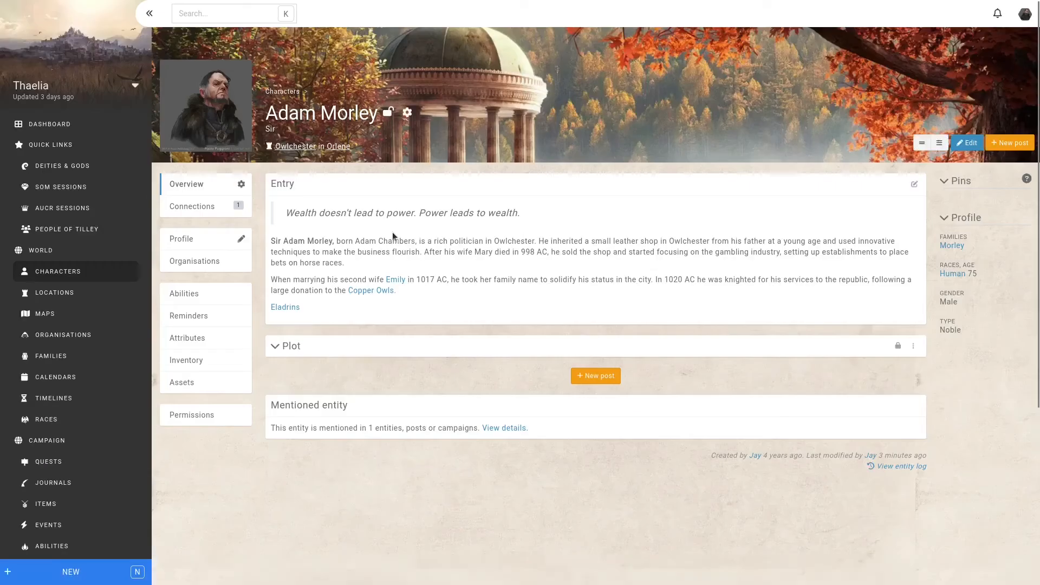
pyautogui.click(386, 113)
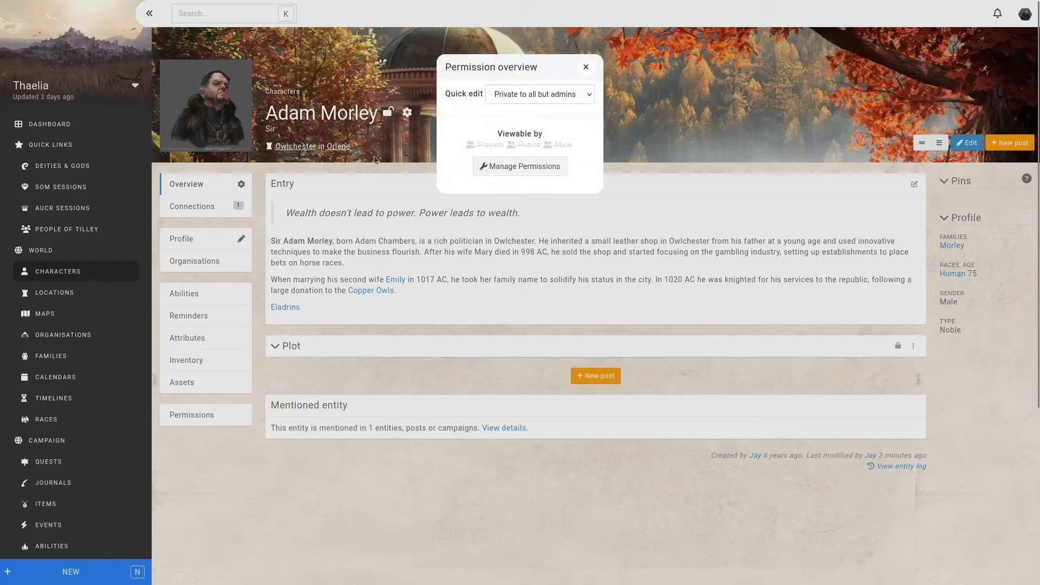
pyautogui.click(382, 124)
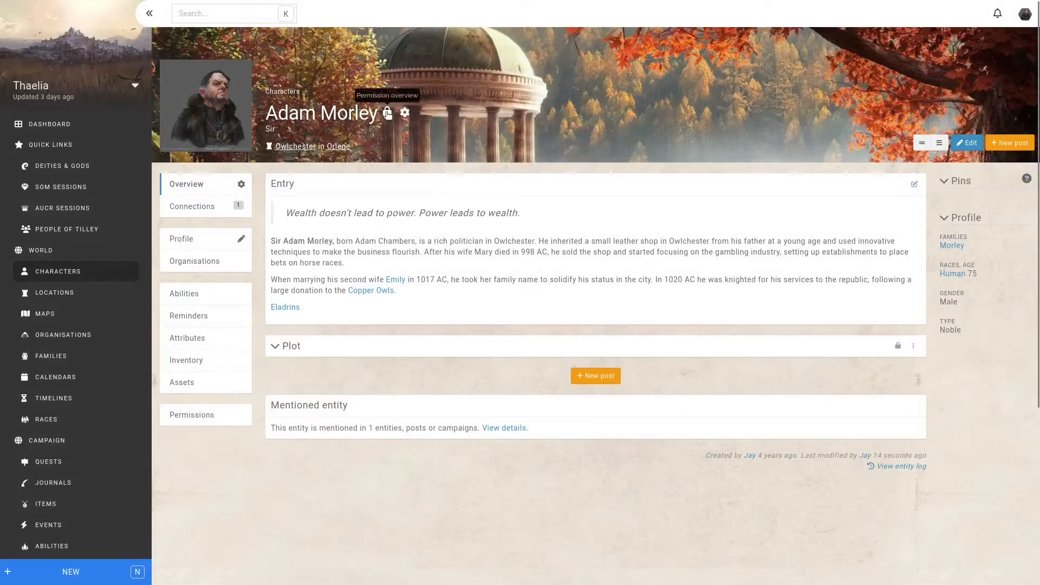
pyautogui.click(385, 111)
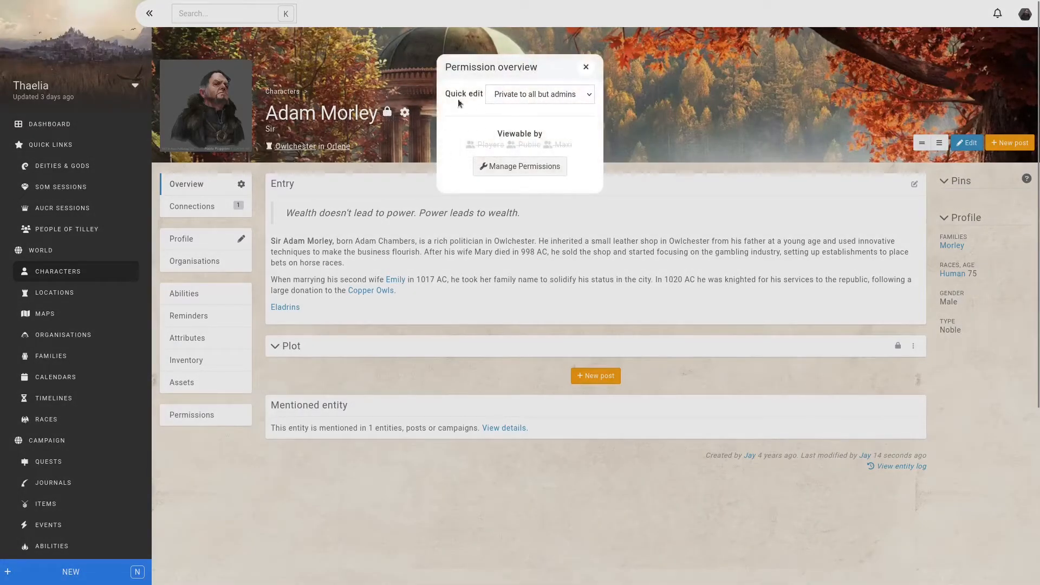
pyautogui.click(507, 98)
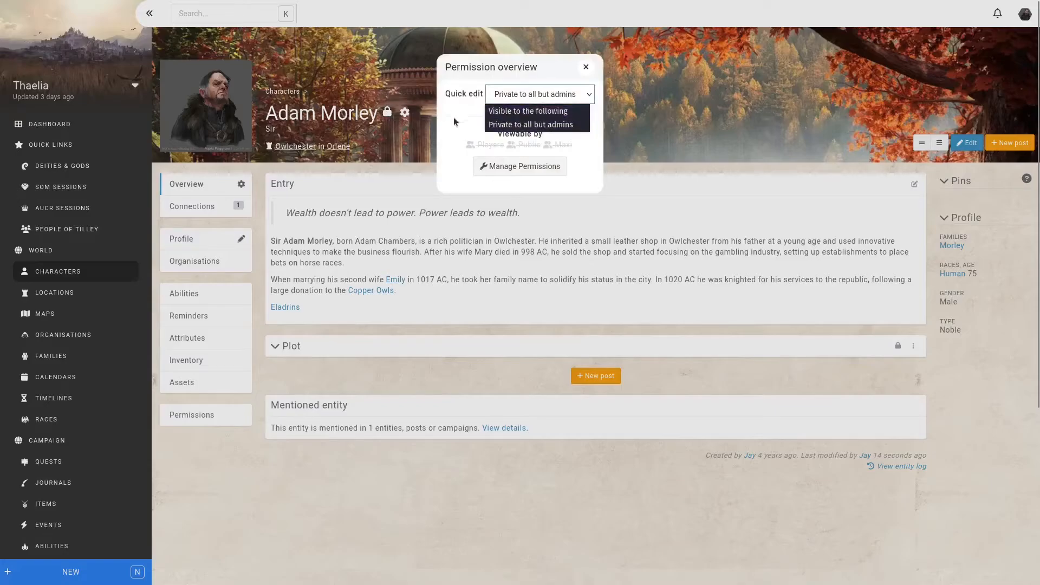
pyautogui.click(532, 139)
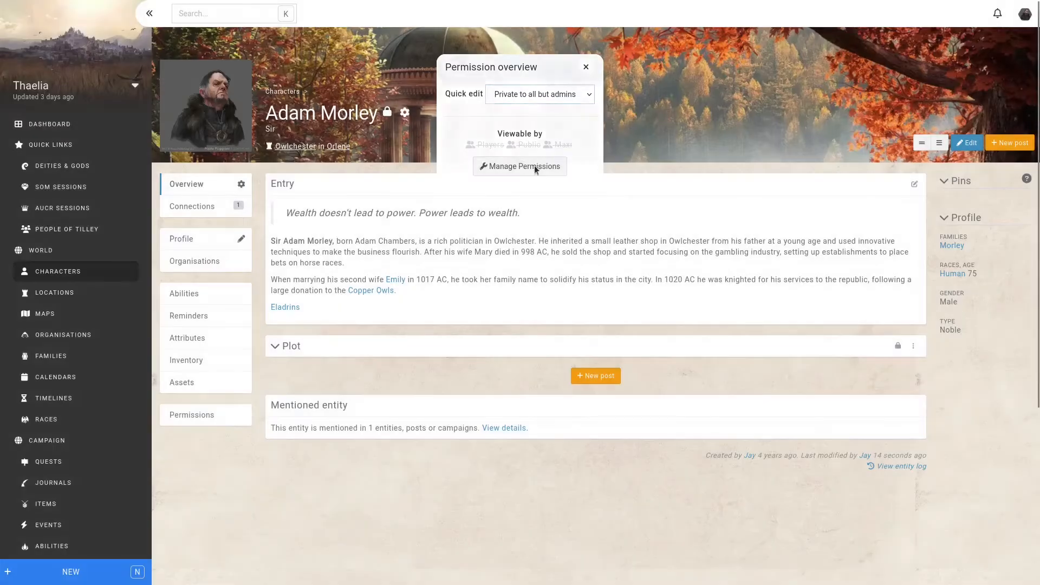
pyautogui.click(534, 165)
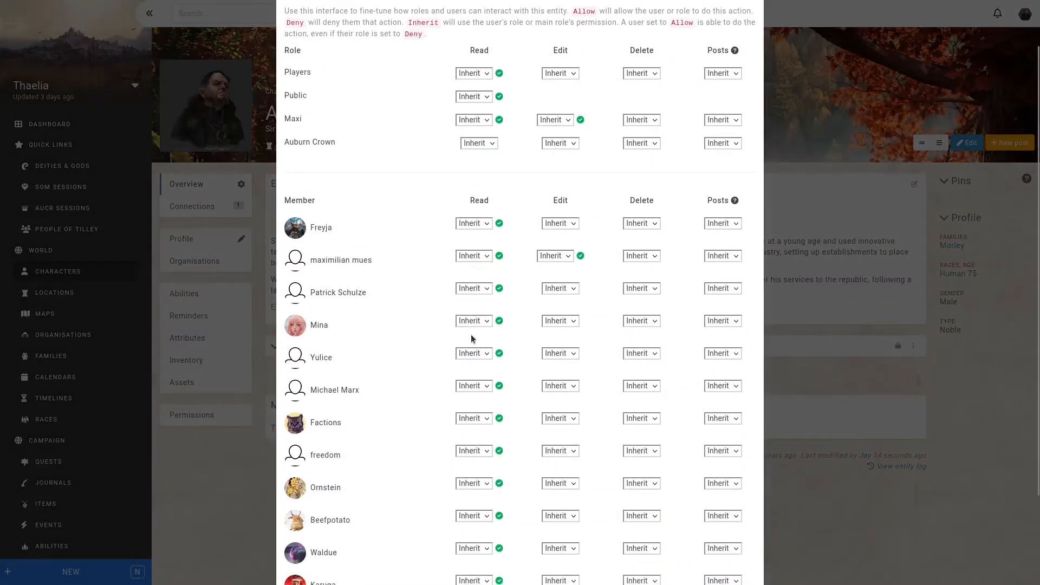
pyautogui.click(473, 355)
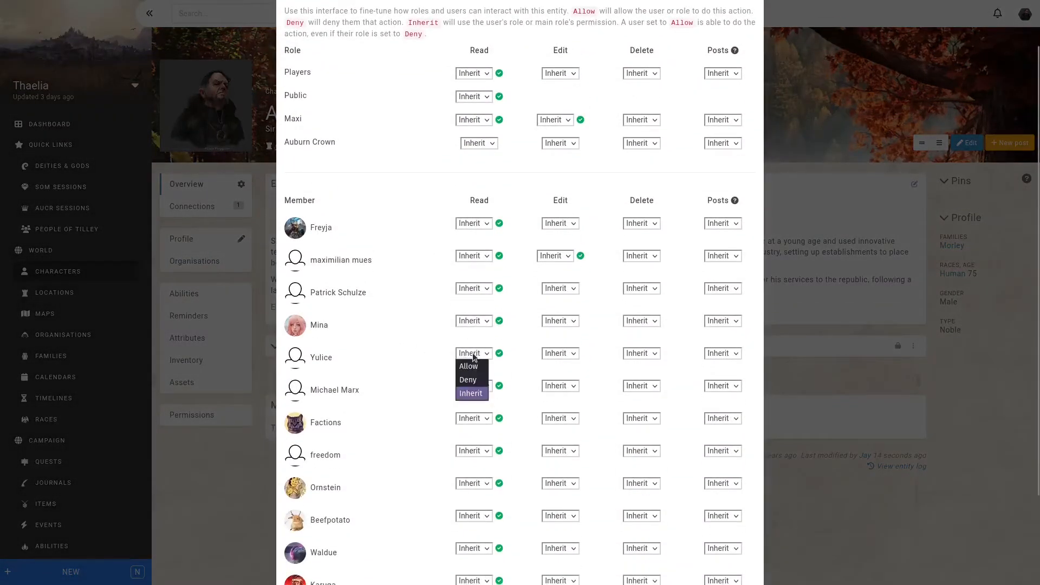
pyautogui.click(466, 367)
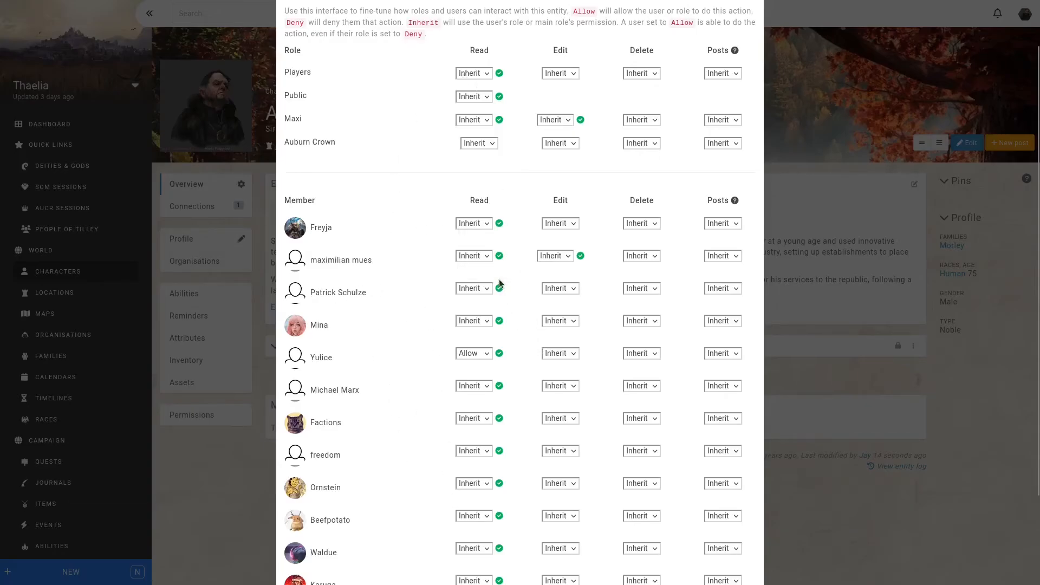
pyautogui.scroll(-2, 507, 355)
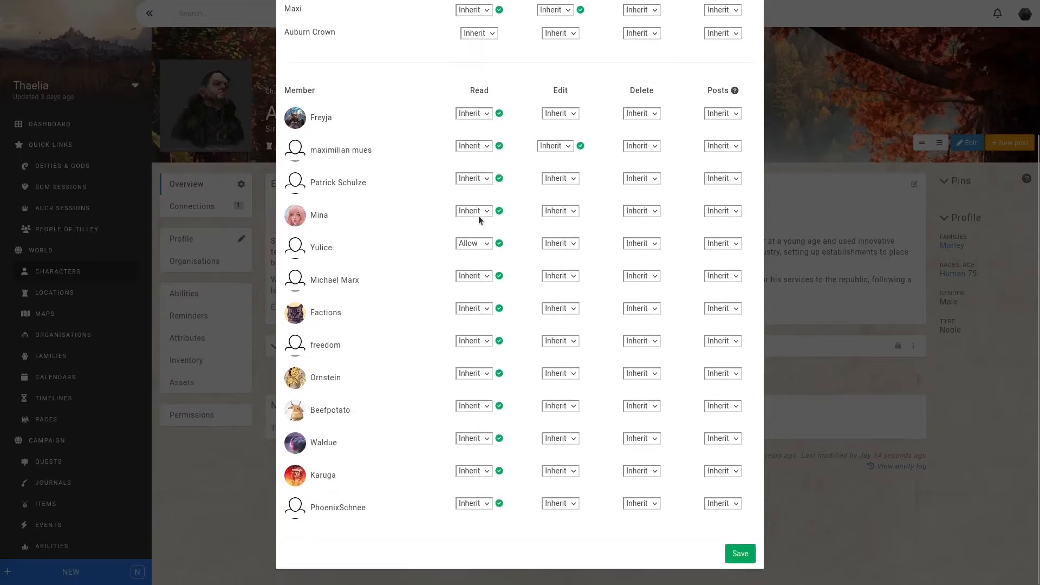
pyautogui.click(740, 552)
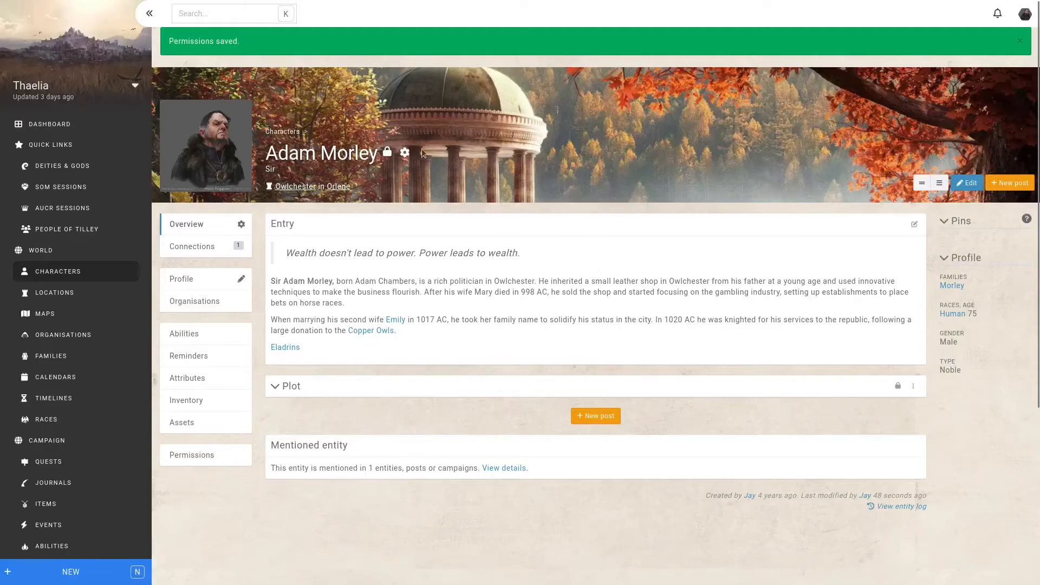
pyautogui.click(387, 152)
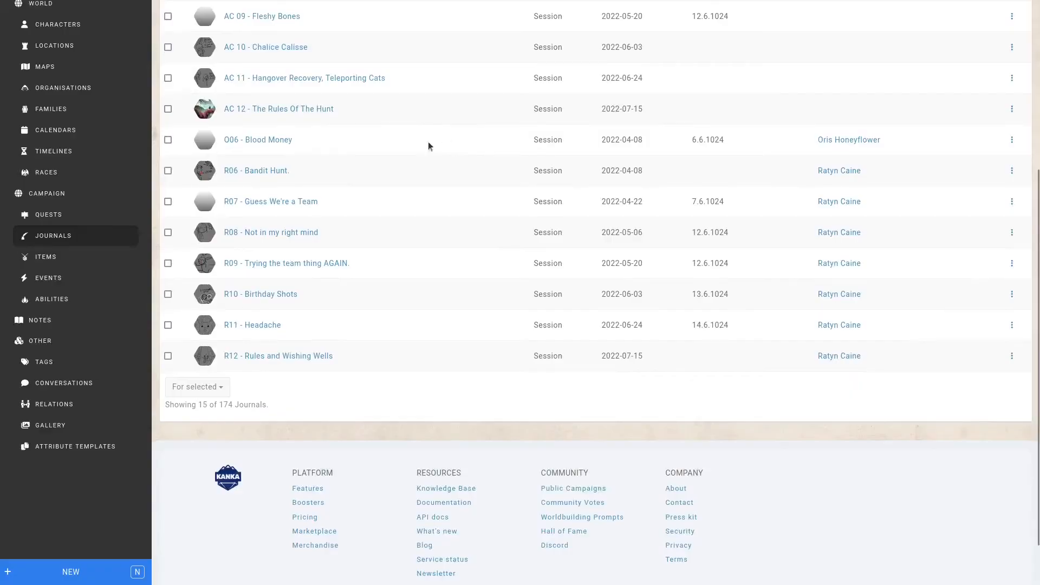
# - Select the journals R10 - Birthday Shots, R11 - Headache and R12 - Rules and Wishing Wells, and show their available bulk actions
pyautogui.click(168, 295)
pyautogui.click(168, 325)
pyautogui.click(168, 356)
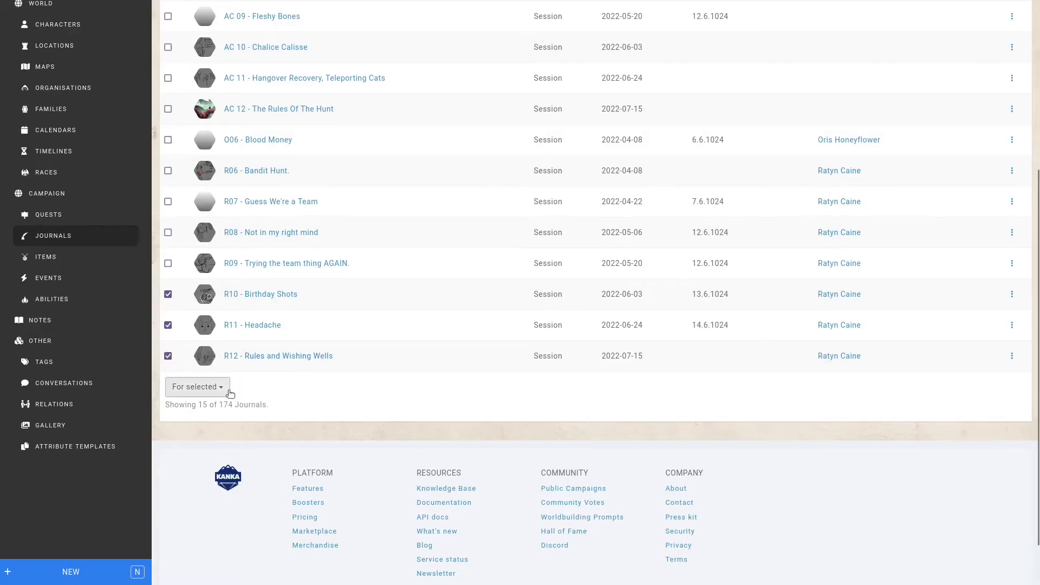
pyautogui.click(225, 391)
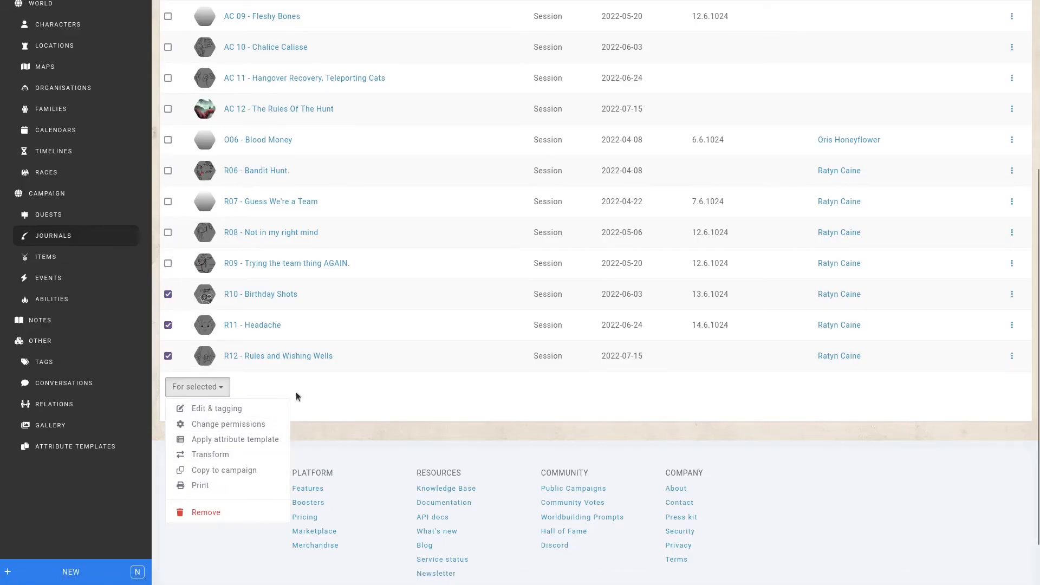
# - Open the journal "AC 06 - A Chase For Gold" and start a new child journal under it
pyautogui.scroll(5, 314, 401)
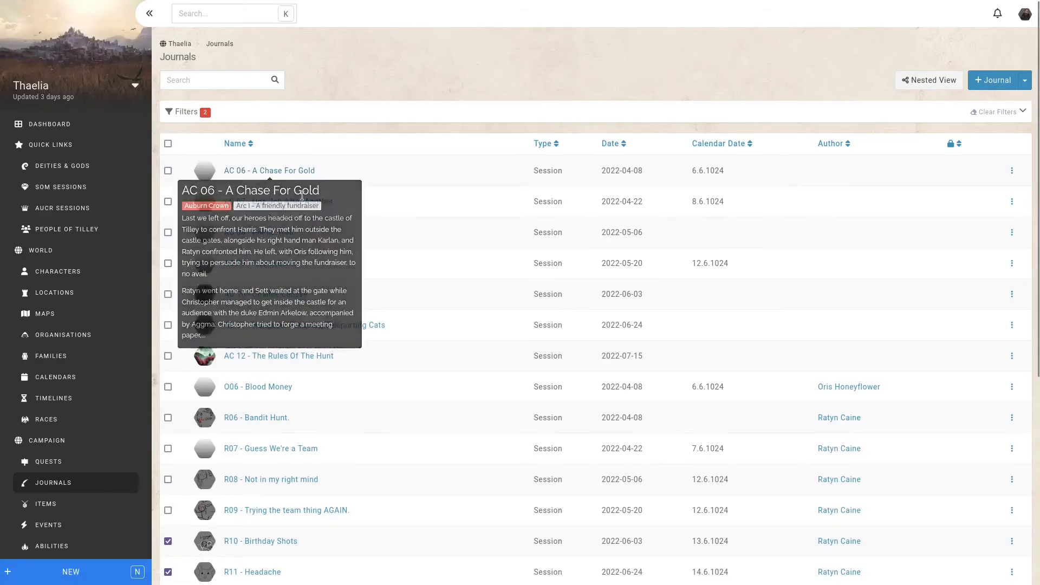
pyautogui.click(291, 170)
pyautogui.click(400, 63)
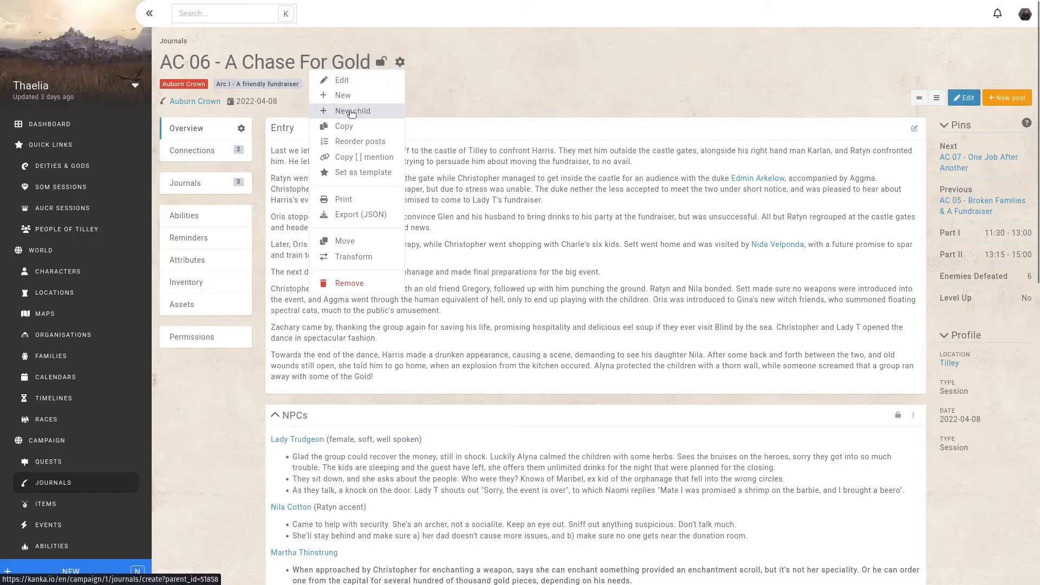
pyautogui.click(351, 112)
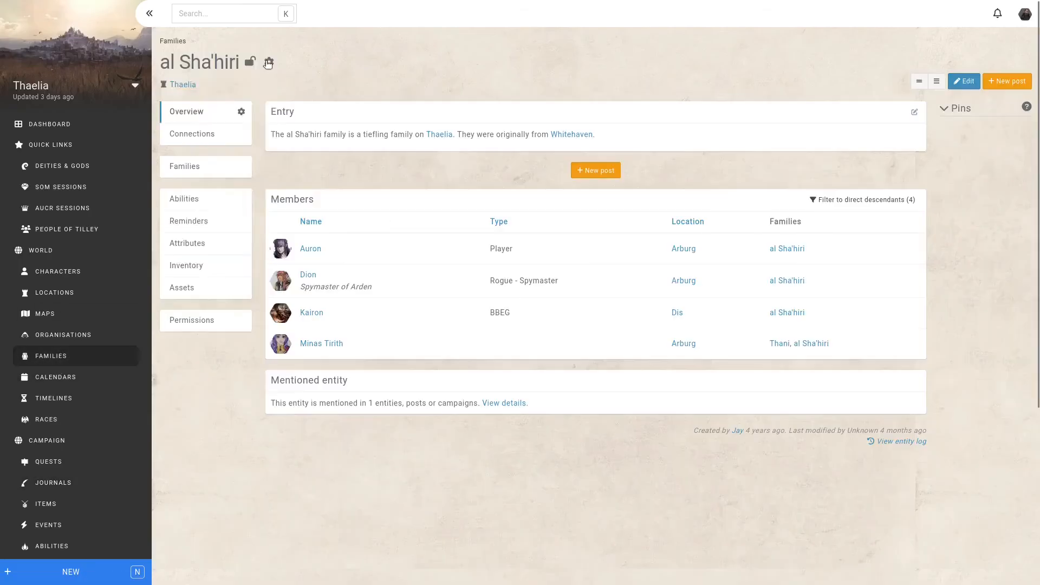
# - Start a new child family under the al Sha'hiri family
pyautogui.click(268, 62)
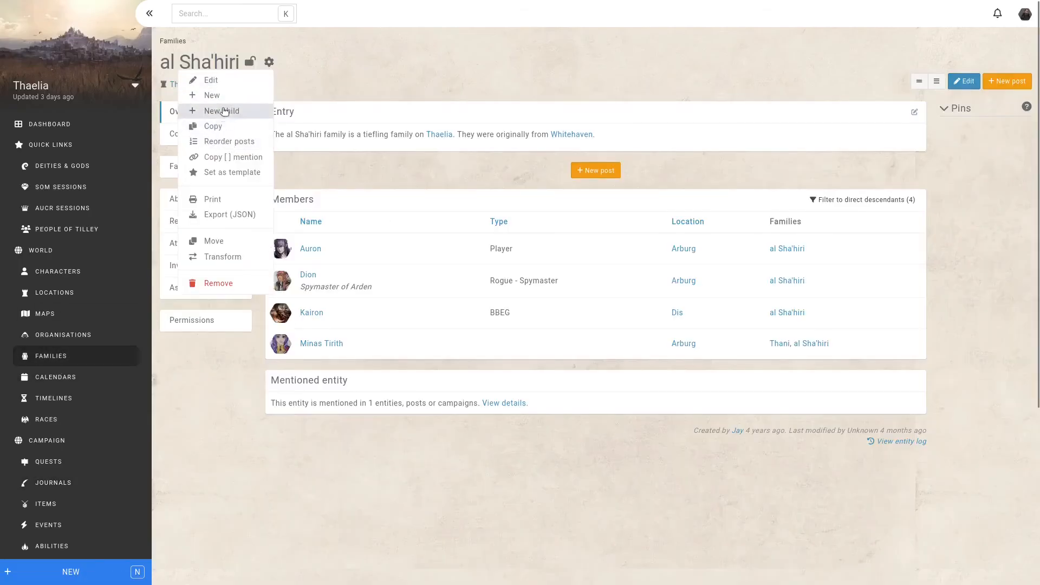
pyautogui.click(225, 111)
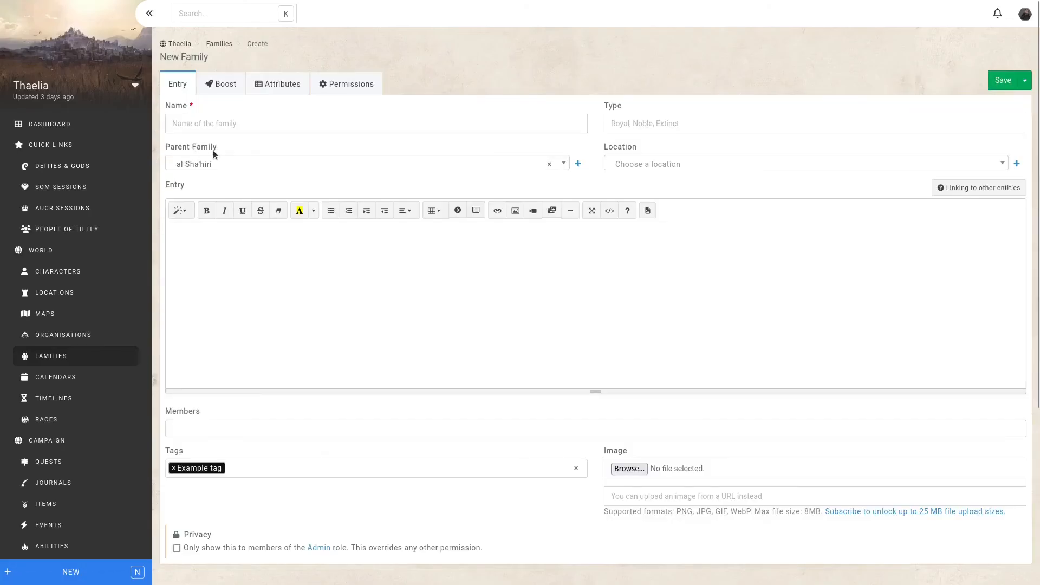